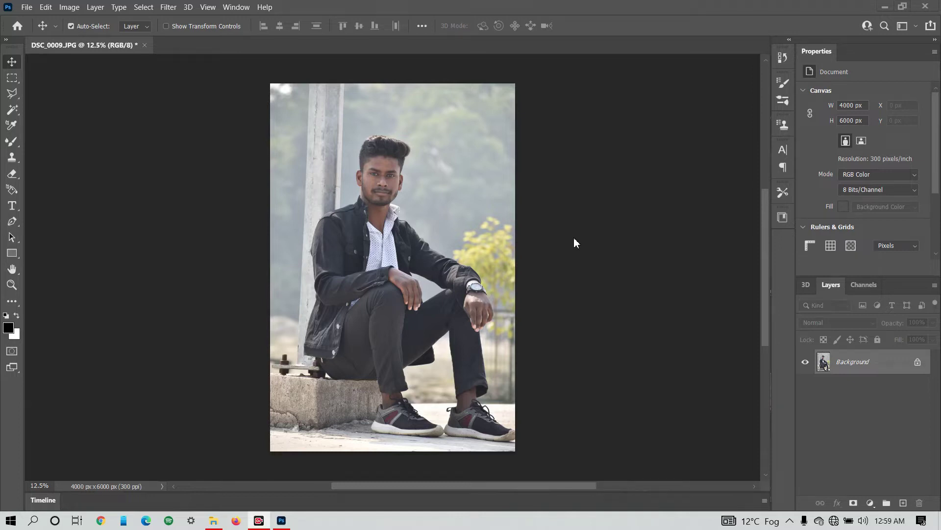
Zoom in until the man's face fills the view, then open the Eyedropper group's extra-tools list
drag(388, 203, 402, 201)
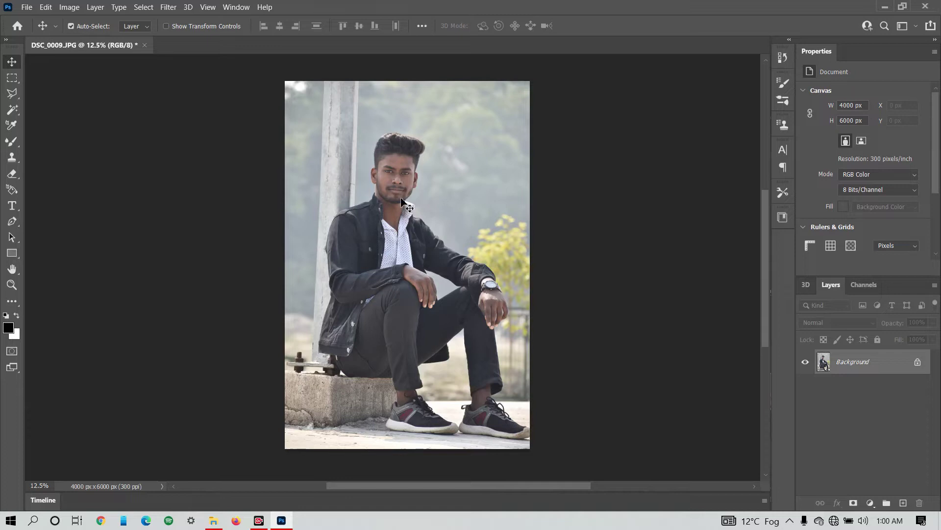
key(alt)
scroll(401, 198, up, 1)
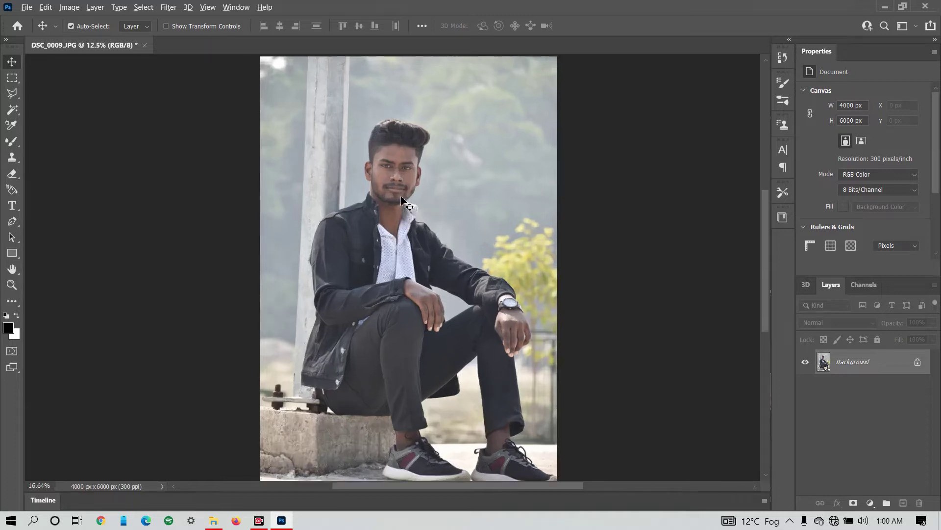
scroll(402, 194, up, 1)
scroll(404, 185, up, 1)
scroll(406, 178, up, 1)
scroll(401, 169, up, 1)
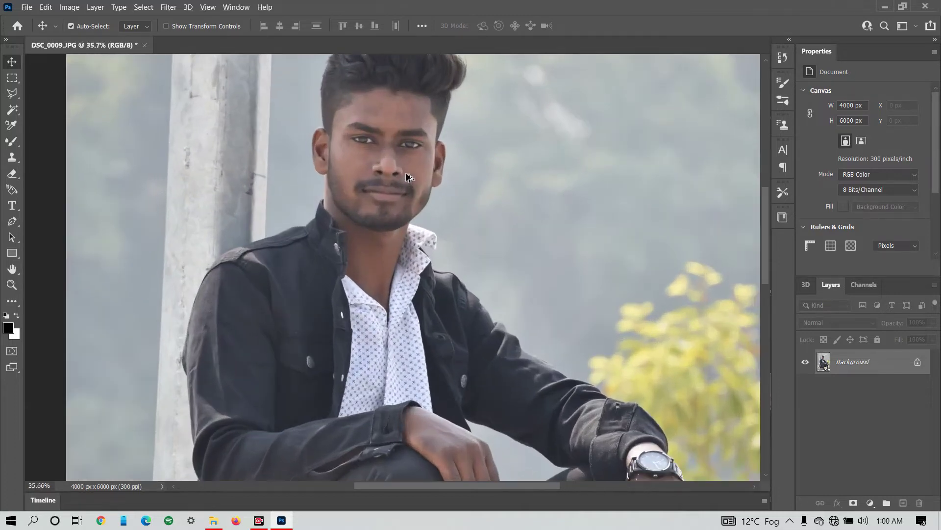
scroll(387, 150, up, 1)
scroll(378, 141, up, 1)
scroll(378, 139, up, 2)
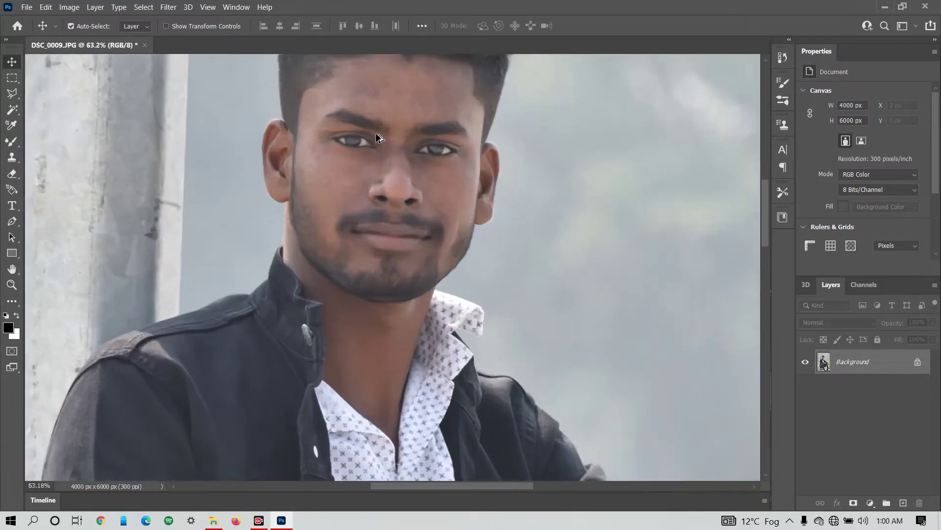
scroll(374, 132, up, 1)
scroll(374, 128, up, 1)
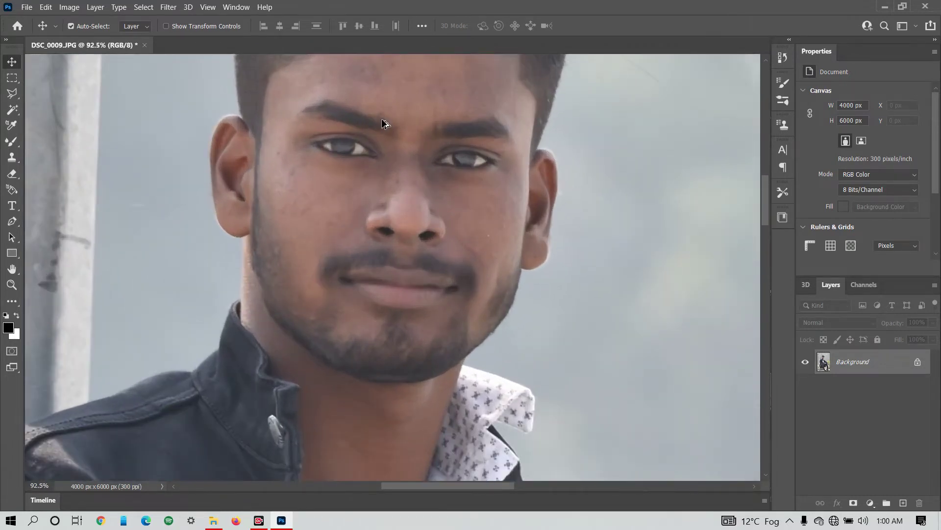
scroll(383, 125, up, 2)
scroll(384, 128, up, 2)
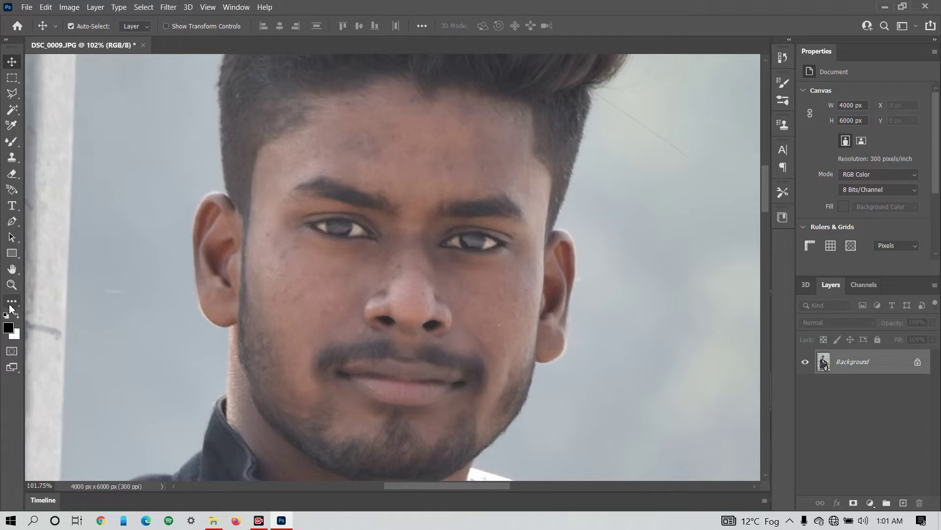
key(i)
click(11, 303)
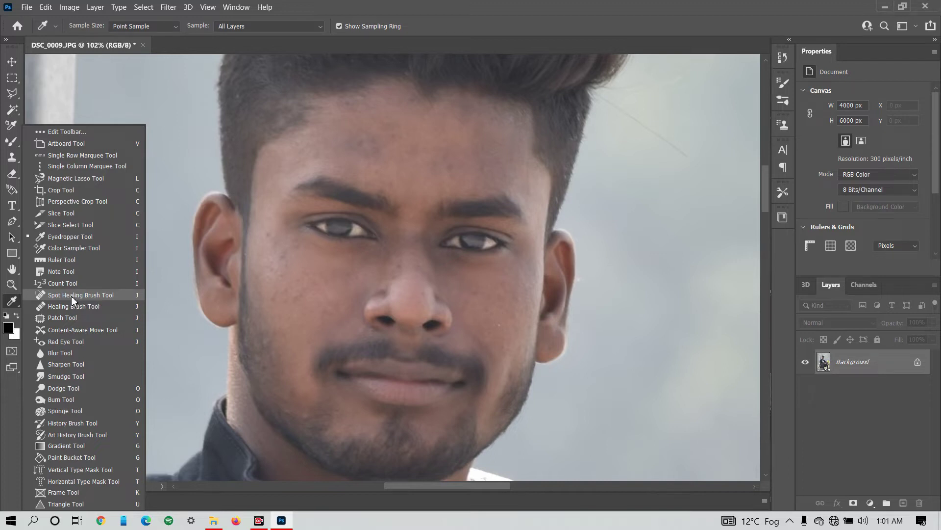
Heal the blemishes across the forehead with the Spot Healing Brush
click(86, 295)
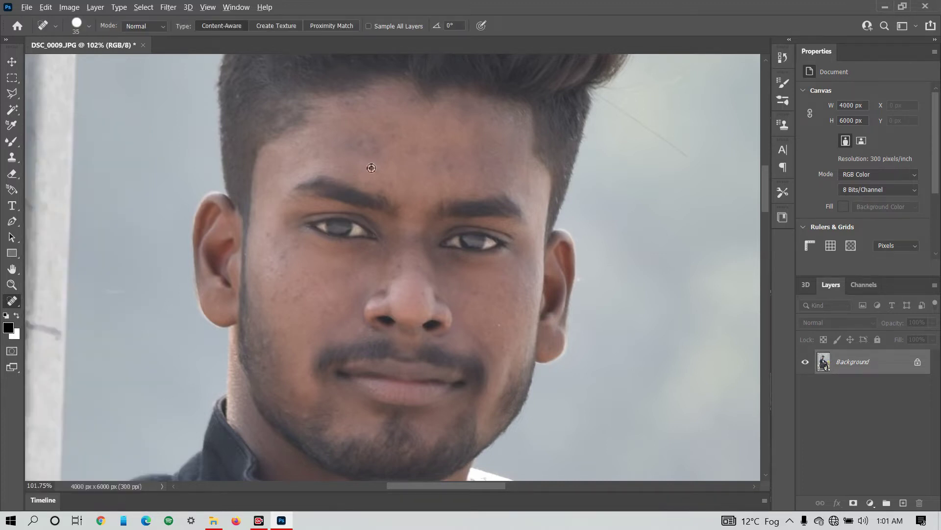
scroll(343, 171, up, 2)
click(403, 124)
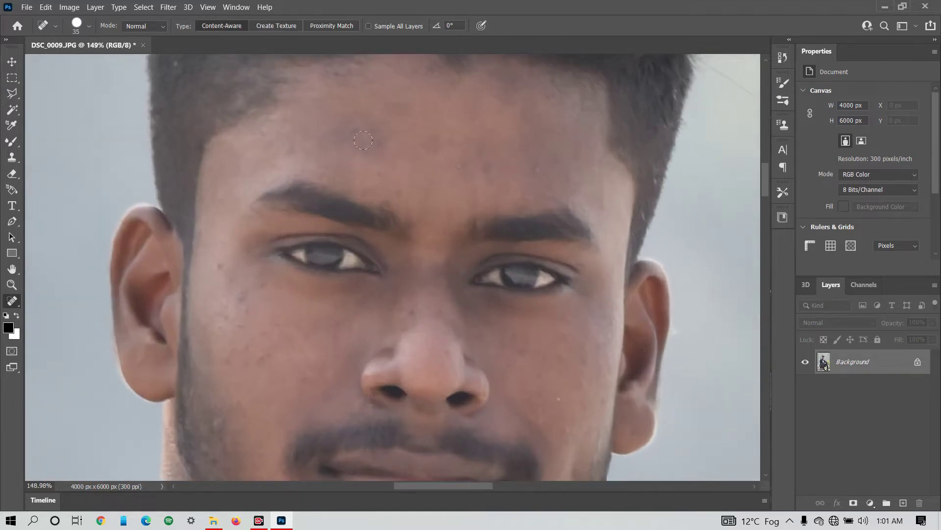
click(346, 131)
click(470, 164)
click(499, 173)
click(545, 163)
click(485, 104)
click(534, 159)
click(373, 132)
Heal the spots on the left cheek, around the eyes and brow
click(243, 314)
click(222, 281)
click(231, 345)
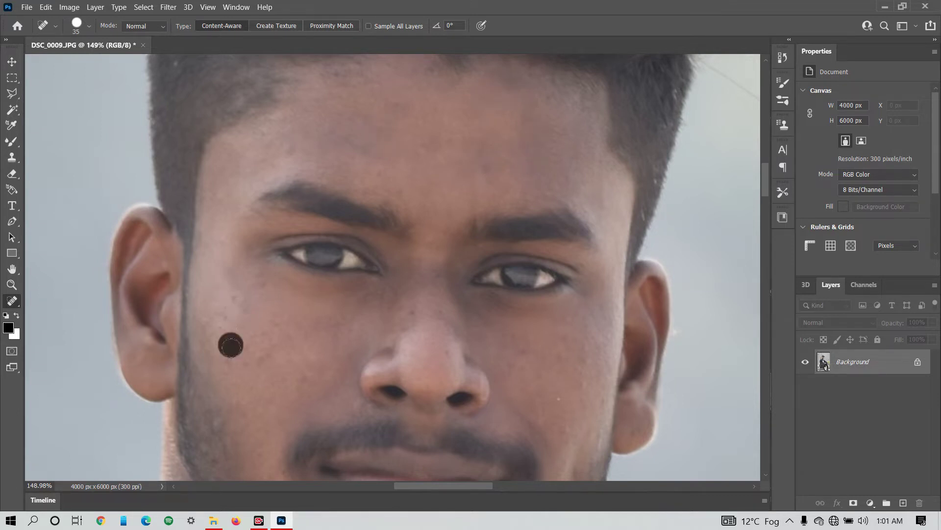
click(230, 297)
click(260, 289)
scroll(480, 358, up, 4)
click(353, 235)
click(391, 243)
click(240, 213)
scroll(147, 264, down, 5)
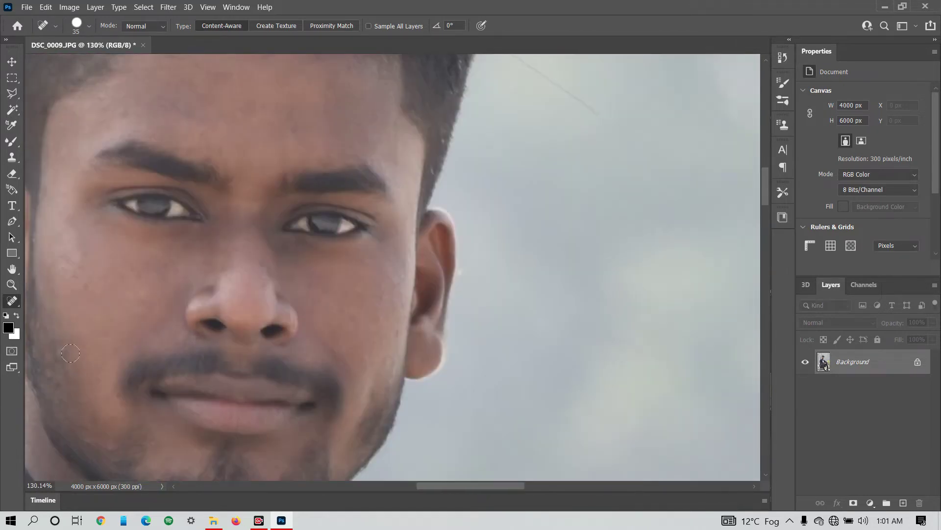
scroll(70, 353, up, 4)
click(361, 423)
click(463, 324)
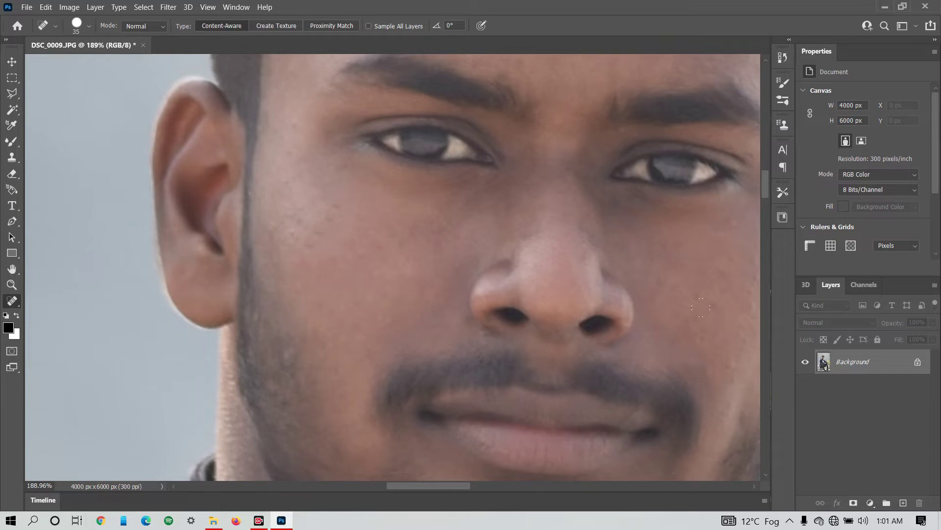
Heal the remaining spots on the forehead
scroll(584, 376, right, 5)
scroll(585, 376, up, 4)
click(260, 198)
click(334, 114)
click(242, 98)
click(402, 126)
Zoom in and out to inspect the healed skin
scroll(185, 193, down, 3)
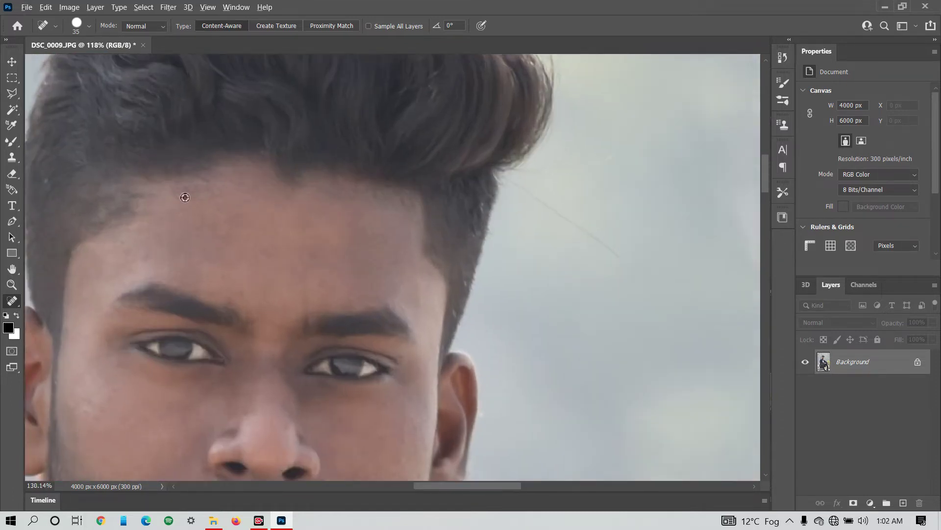
scroll(185, 193, up, 5)
scroll(301, 296, down, 3)
scroll(626, 320, up, 4)
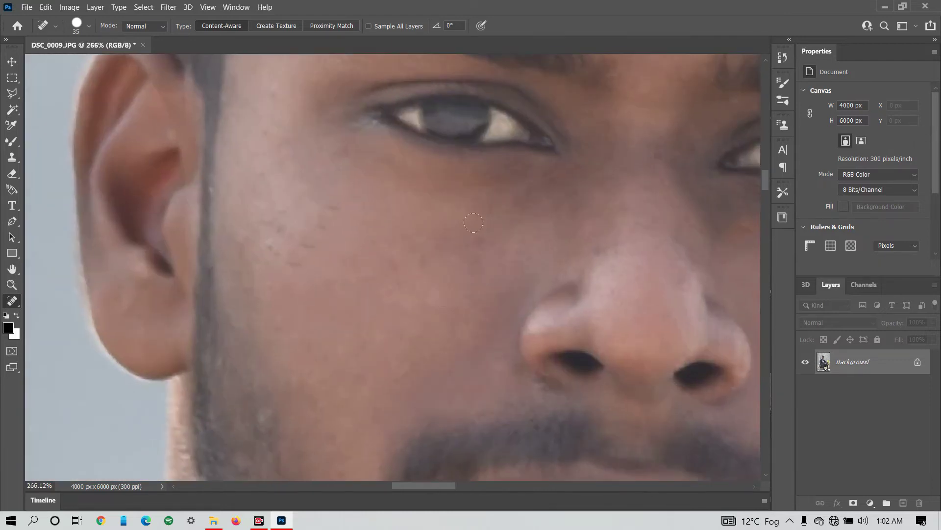
scroll(626, 319, down, 3)
scroll(376, 259, right, 5)
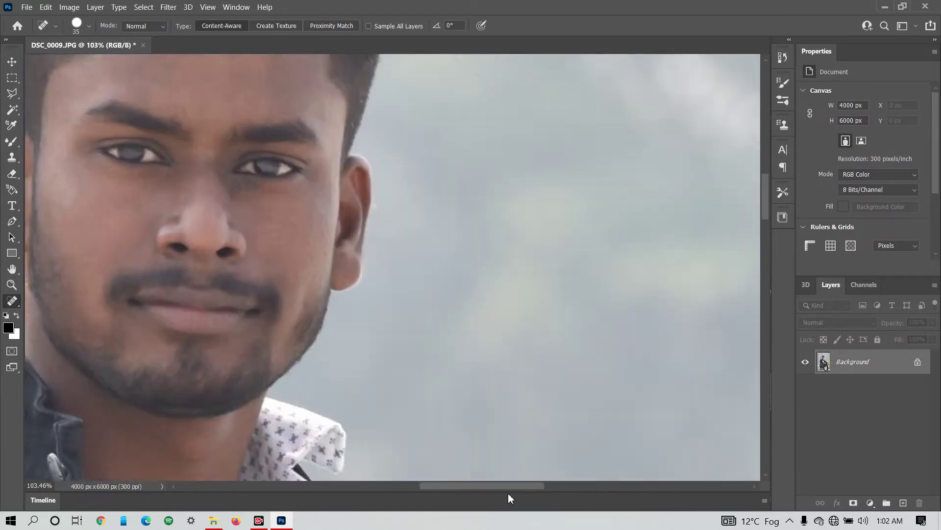
scroll(376, 258, up, 3)
scroll(594, 350, up, 2)
scroll(594, 349, down, 3)
scroll(357, 311, up, 3)
scroll(424, 346, down, 1)
scroll(449, 349, down, 4)
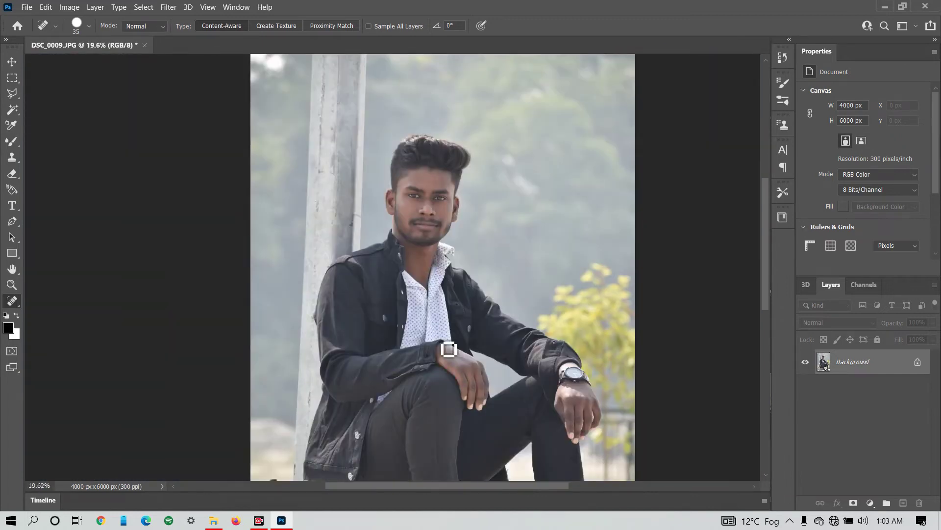
scroll(448, 349, up, 2)
scroll(447, 347, up, 3)
scroll(446, 346, up, 1)
scroll(445, 345, down, 1)
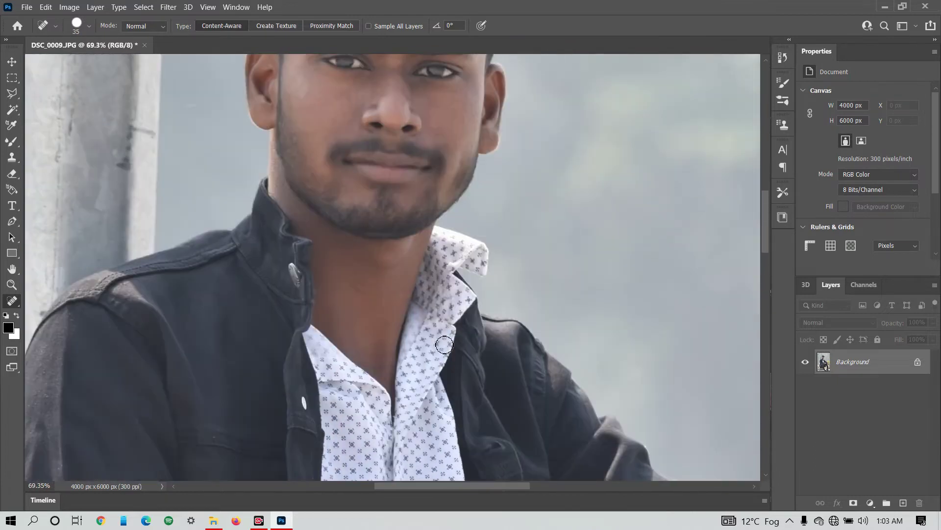
scroll(445, 345, up, 2)
scroll(447, 346, up, 1)
scroll(447, 346, down, 3)
scroll(449, 349, down, 2)
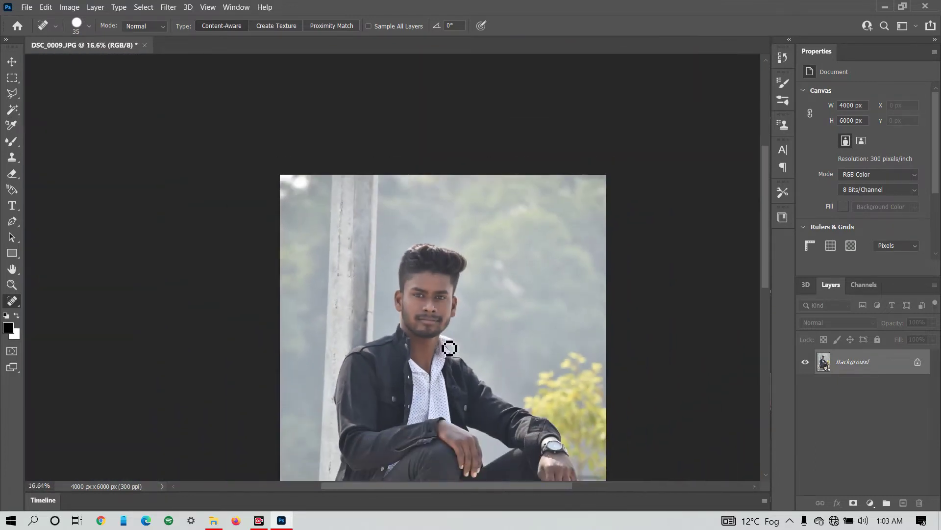
scroll(449, 348, down, 3)
scroll(447, 351, down, 1)
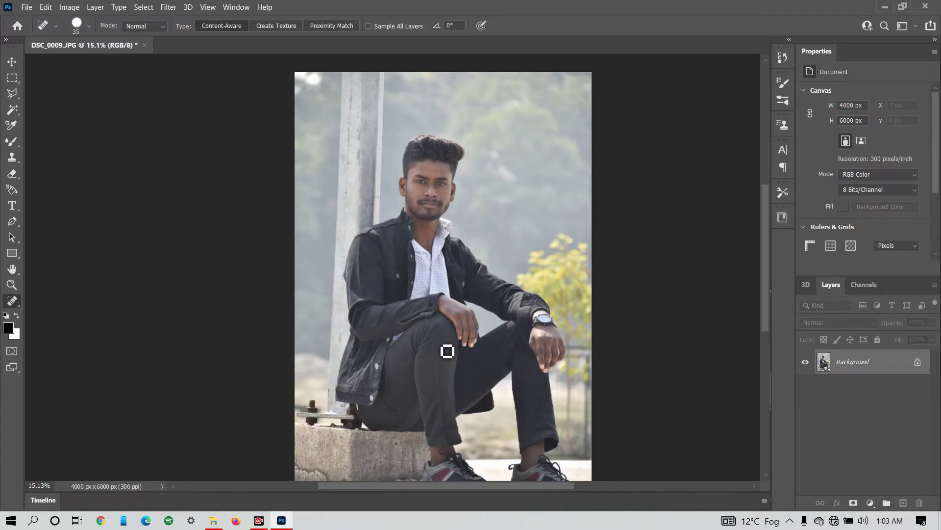
scroll(446, 349, up, 1)
scroll(432, 314, up, 2)
scroll(431, 285, up, 1)
scroll(456, 265, up, 3)
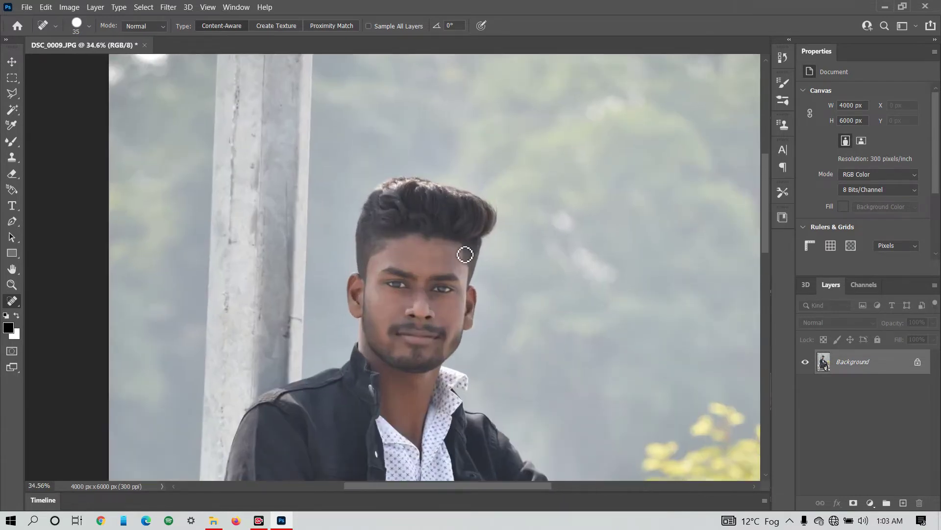
scroll(464, 253, up, 1)
scroll(463, 257, up, 2)
scroll(458, 271, up, 1)
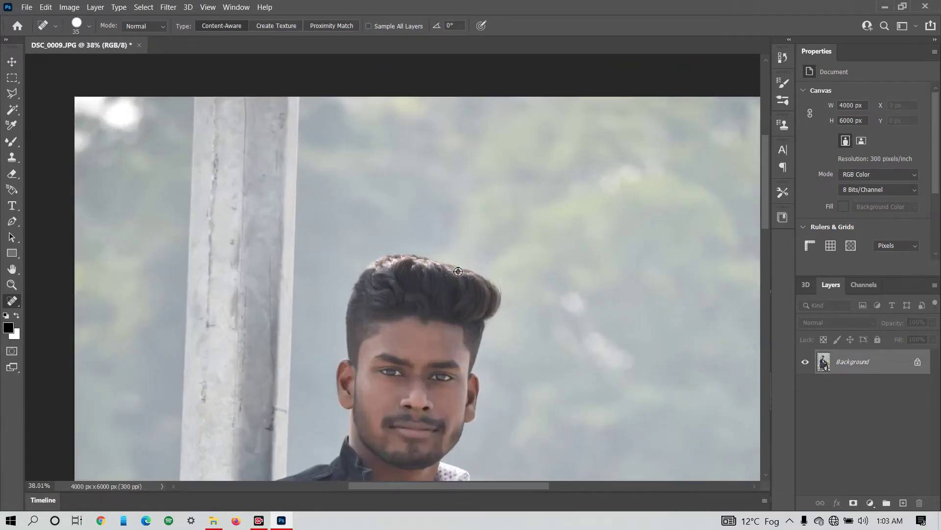
scroll(458, 271, down, 2)
scroll(458, 267, down, 2)
scroll(459, 260, down, 2)
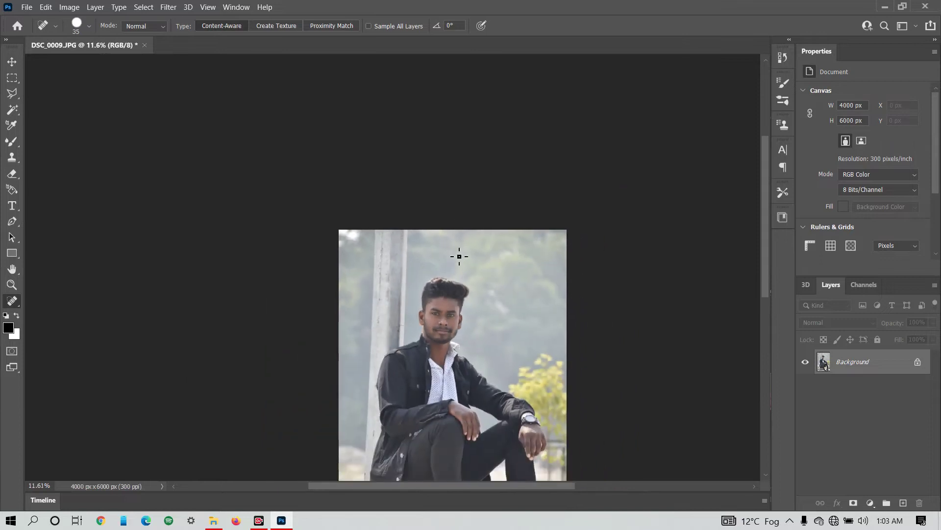
scroll(459, 256, down, 2)
scroll(459, 256, down, 2)
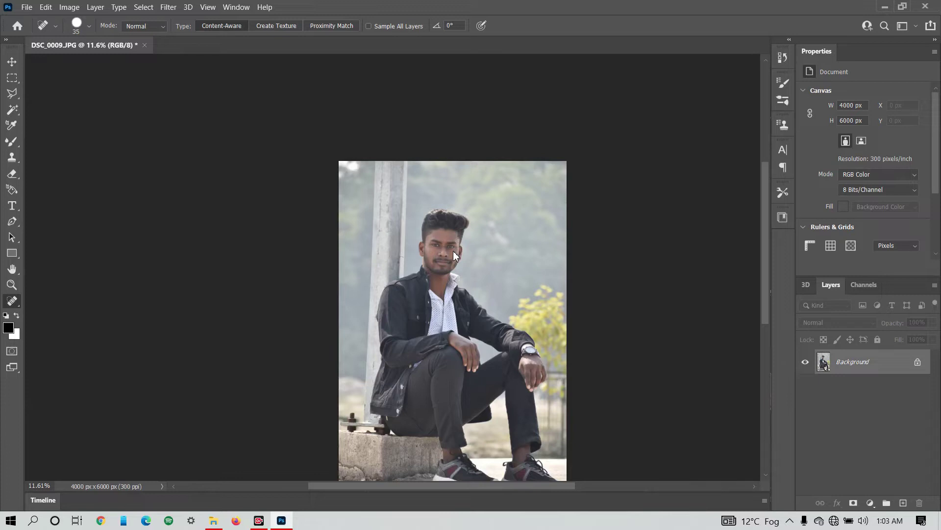
Open Liquify and make the warp brush much larger
key(ctrl+shift+x)
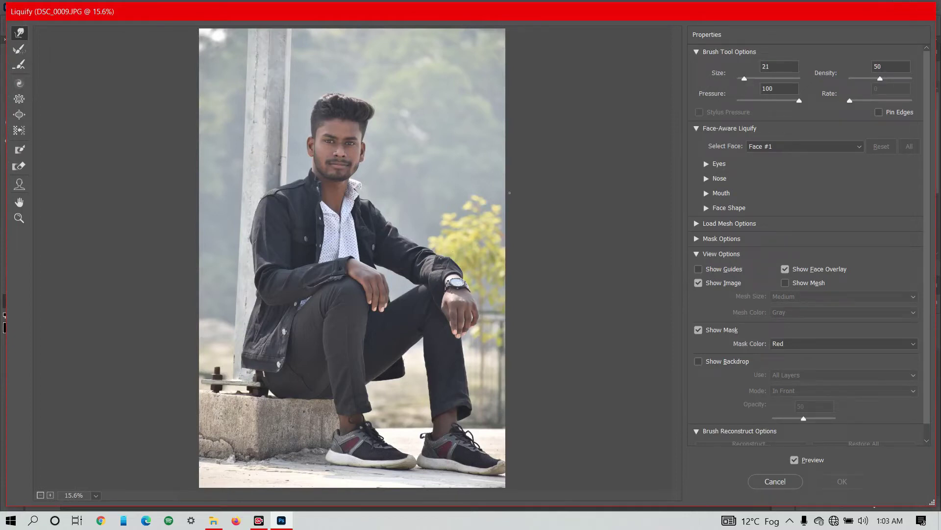
drag(745, 78, 749, 78)
drag(749, 79, 761, 78)
Push the hair edges with Forward Warp and apply the Liquify result
scroll(340, 148, up, 3)
scroll(385, 200, up, 2)
drag(385, 200, 391, 221)
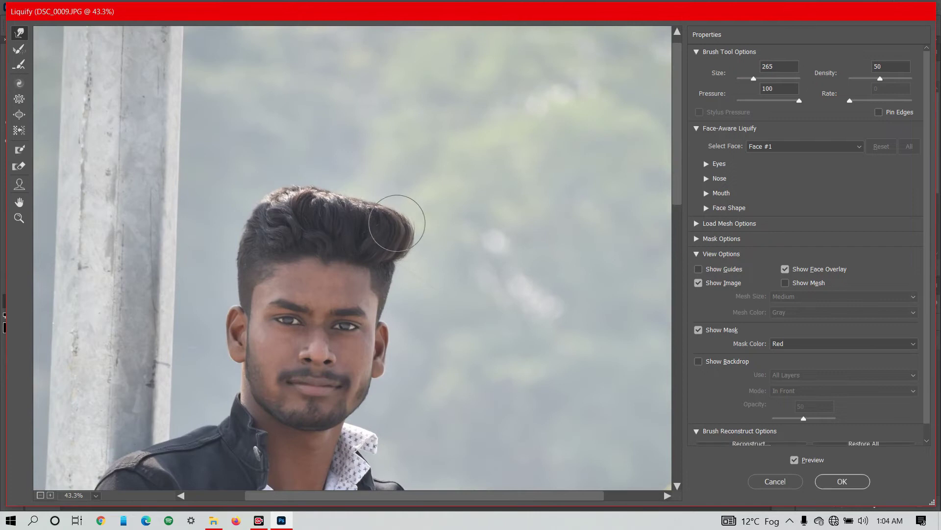
drag(294, 204, 385, 220)
scroll(316, 210, down, 2)
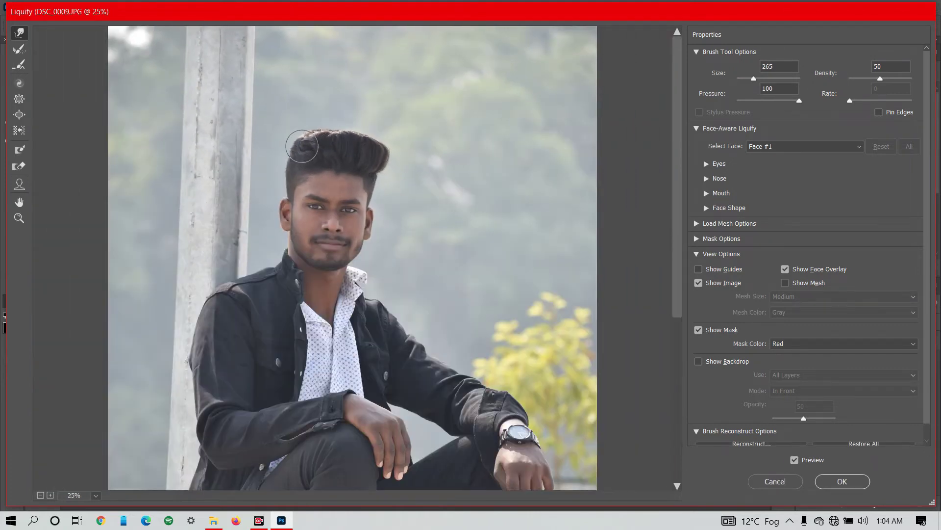
scroll(420, 160, down, 1)
scroll(477, 208, down, 2)
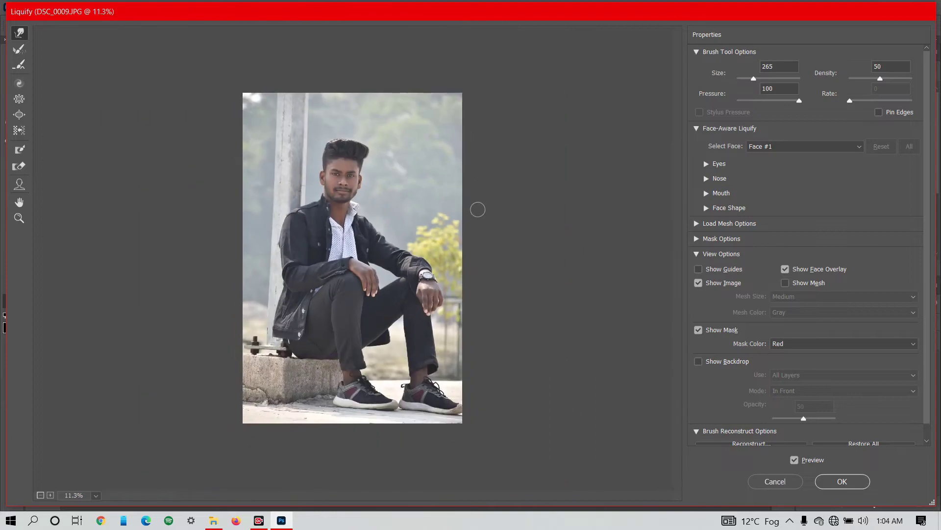
click(827, 482)
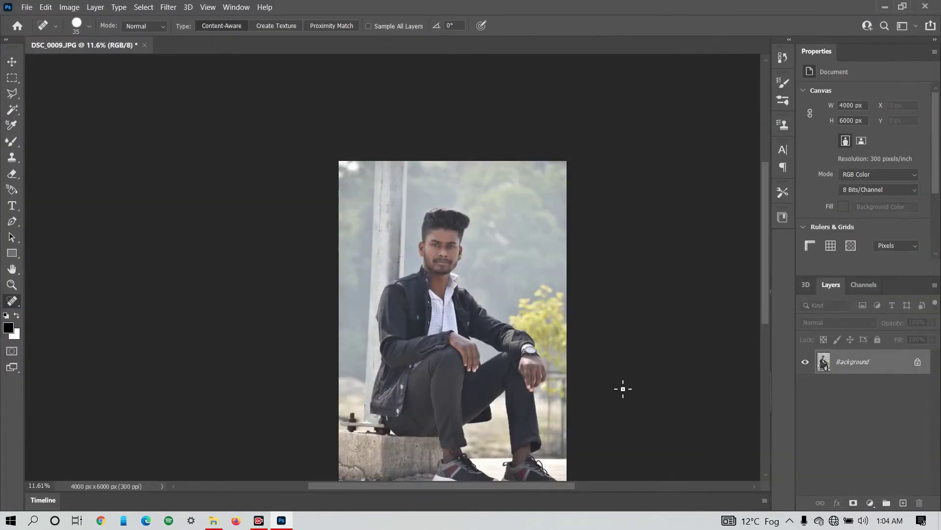
scroll(628, 343, down, 2)
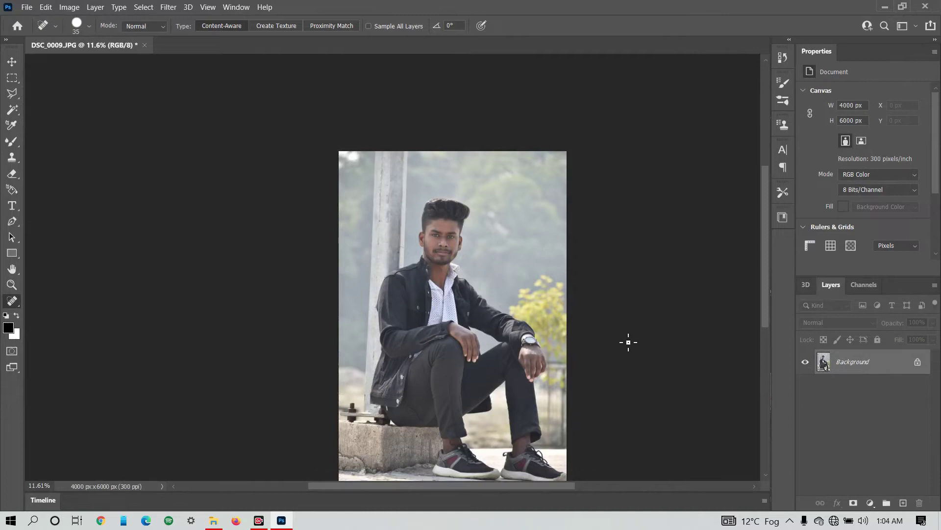
scroll(617, 338, down, 1)
scroll(611, 333, down, 1)
scroll(603, 331, down, 1)
scroll(598, 324, up, 2)
scroll(399, 266, up, 2)
scroll(407, 258, up, 1)
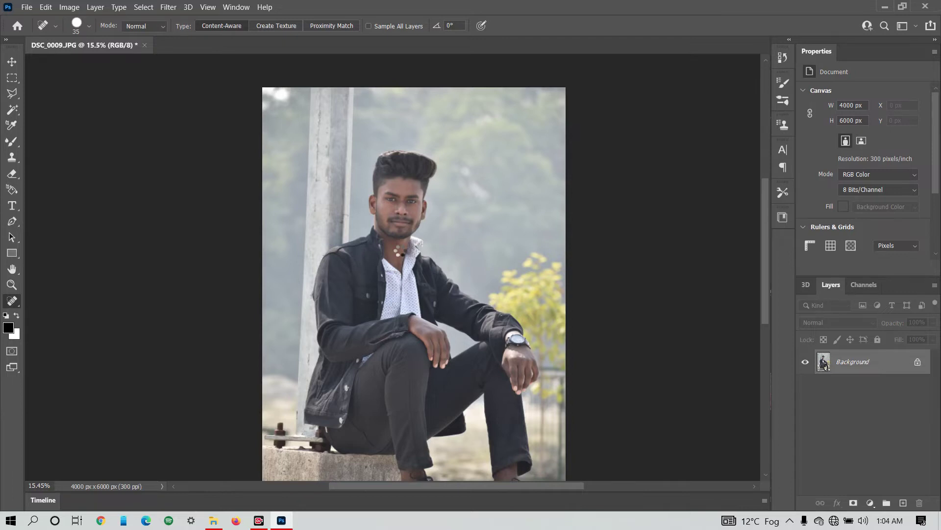
In Camera Raw, set contrast +21, lower highlights and whites, deepen blacks, add clarity and vibrance
key(ctrl+shift+a)
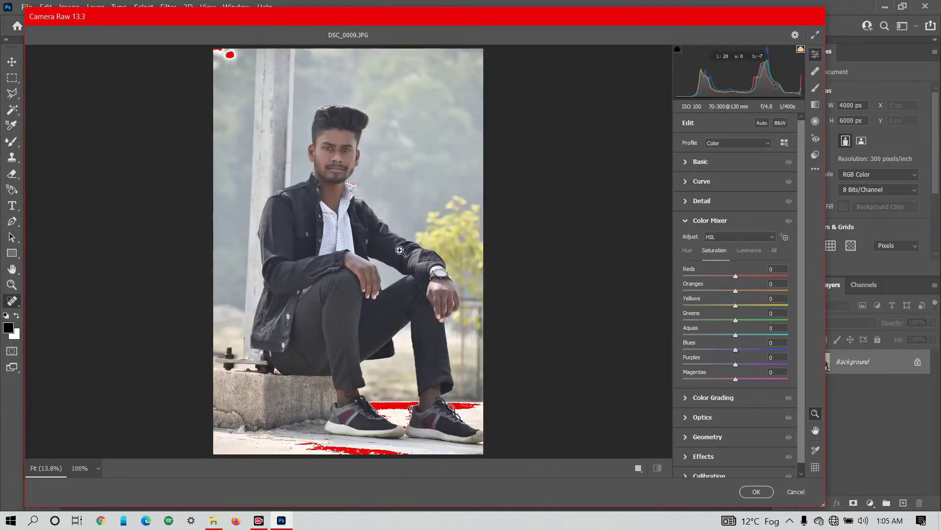
mouse_move(736, 254)
mouse_down()
mouse_move(747, 254)
mouse_move(742, 240)
mouse_move(722, 268)
mouse_move(683, 269)
mouse_up()
mouse_move(735, 284)
mouse_down()
mouse_move(742, 294)
mouse_move(725, 294)
mouse_move(757, 304)
mouse_move(716, 313)
mouse_move(728, 311)
mouse_up()
click(784, 307)
mouse_move(736, 352)
mouse_down()
mouse_move(738, 337)
mouse_move(741, 352)
mouse_up()
drag(735, 391, 788, 391)
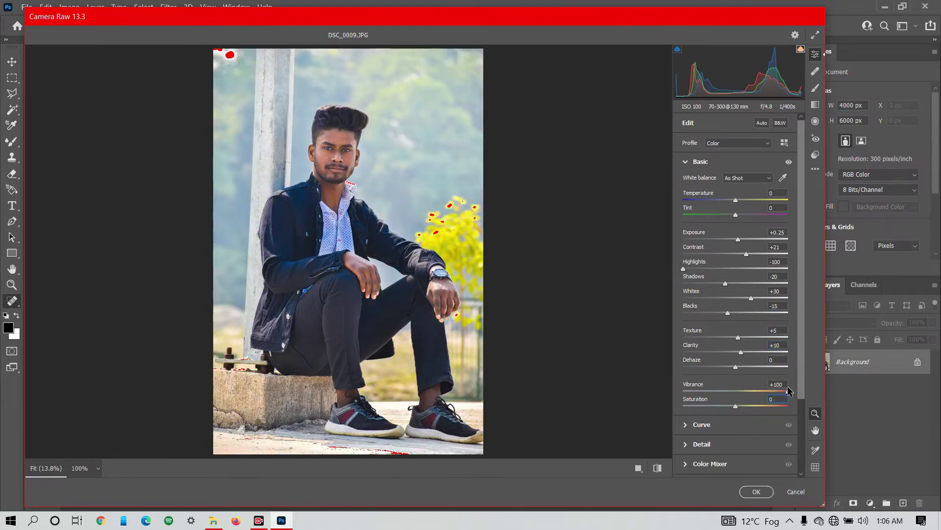
double_click(786, 390)
Set Detail sharpening to 5, noise reduction to 60, and add colour noise reduction
click(701, 161)
click(702, 200)
drag(711, 224, 726, 224)
click(768, 236)
text(60)
mouse_move(763, 263)
mouse_down()
mouse_move(723, 263)
mouse_move(709, 244)
mouse_move(715, 263)
mouse_up()
click(769, 217)
text(5)
Brighten reds and oranges, desaturate them to -20, and fully saturate the blues
click(702, 200)
click(710, 220)
mouse_move(735, 276)
mouse_down()
mouse_move(719, 273)
mouse_move(725, 290)
mouse_up()
click(779, 284)
mouse_move(736, 276)
mouse_down()
mouse_move(759, 276)
mouse_move(758, 290)
mouse_up()
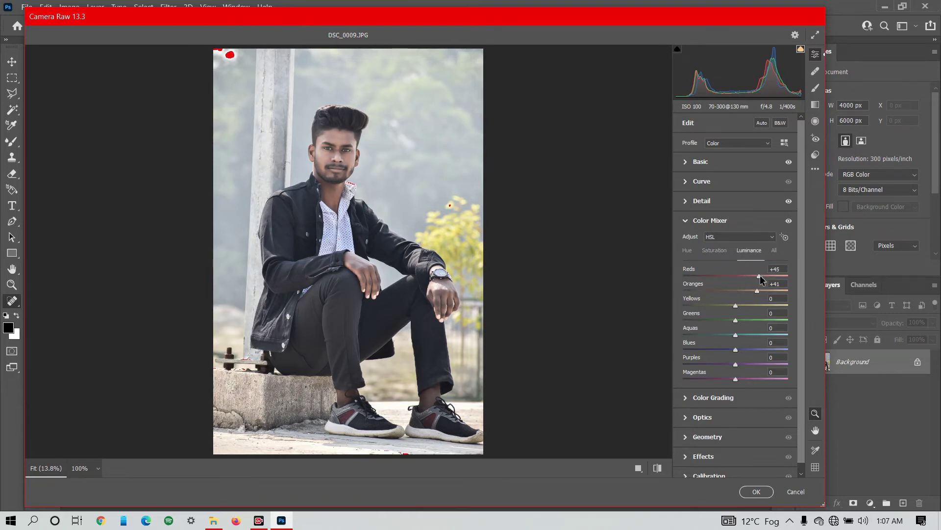
click(714, 250)
drag(735, 349, 788, 349)
drag(735, 305, 788, 305)
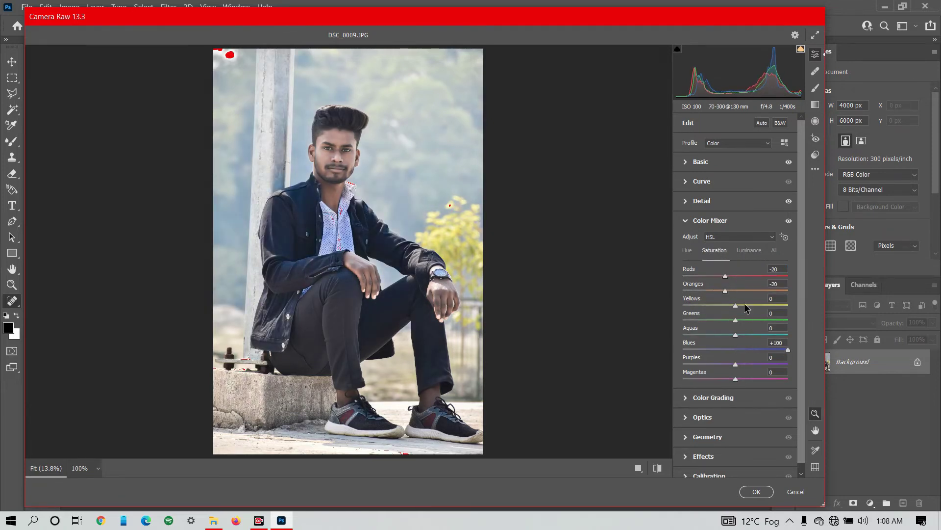
Darken the blue sky, brighten the greenery, and apply the Camera Raw grade
key(ctrl+alt+shift+l)
drag(340, 228, 340, 236)
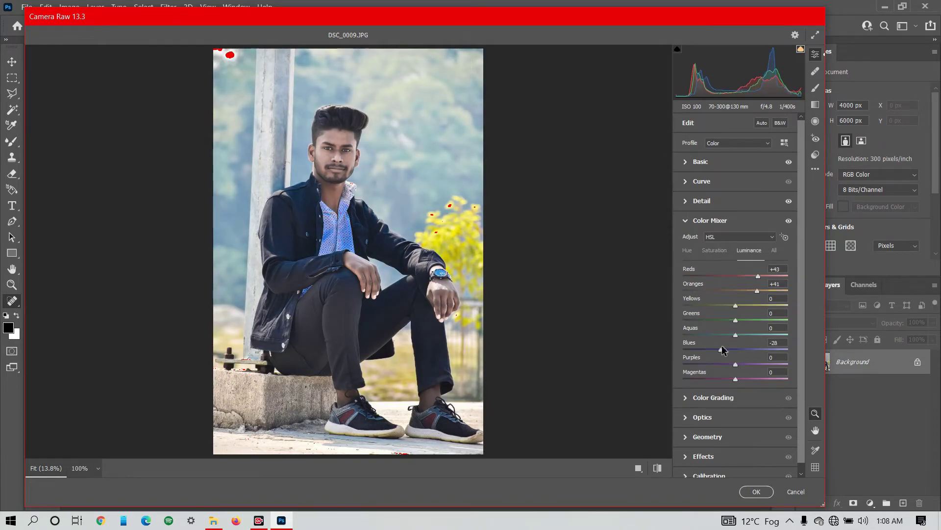
drag(735, 320, 747, 320)
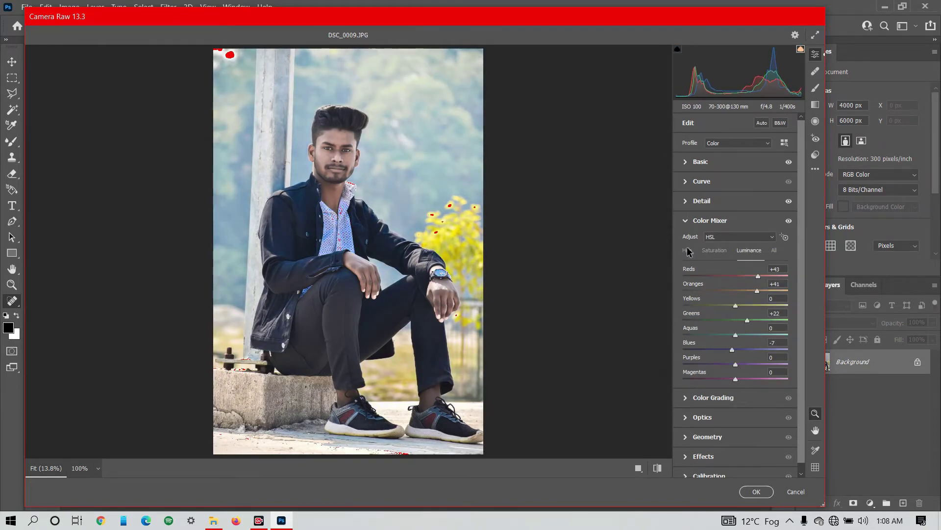
key(Escape)
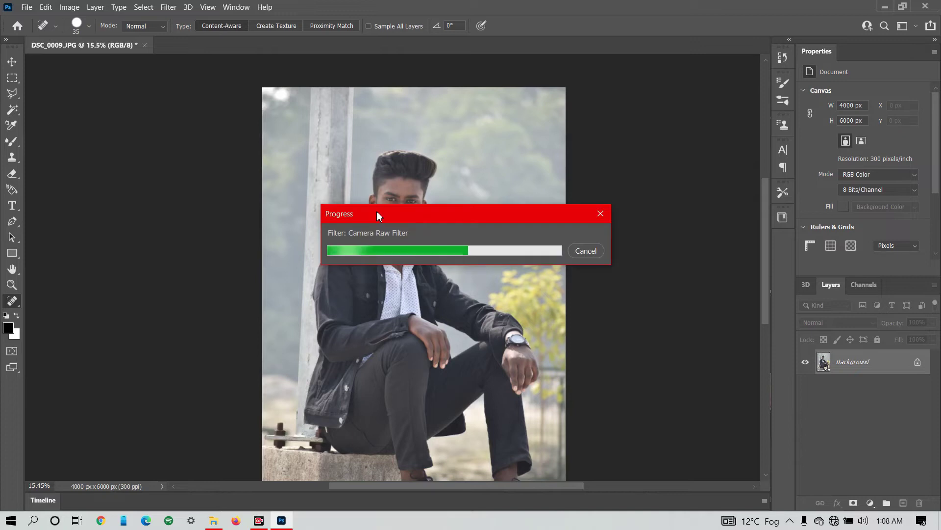
Outline the left cheek and under-eye area with the Polygonal Lasso
scroll(405, 206, up, 10)
key(l)
click(324, 130)
click(317, 241)
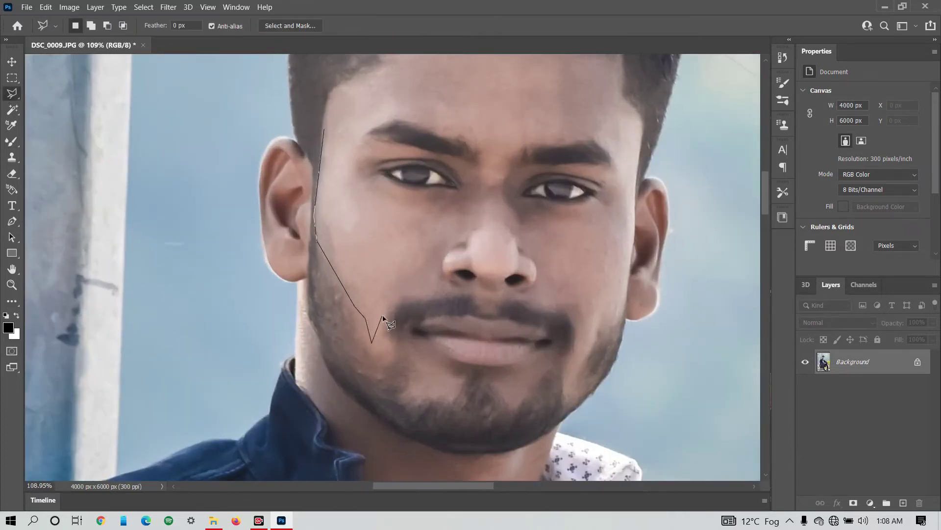
click(457, 292)
Choose the Mixer Brush 'skin smooth smudge' preset from the skin-smoothing brush set
click(395, 251)
click(324, 131)
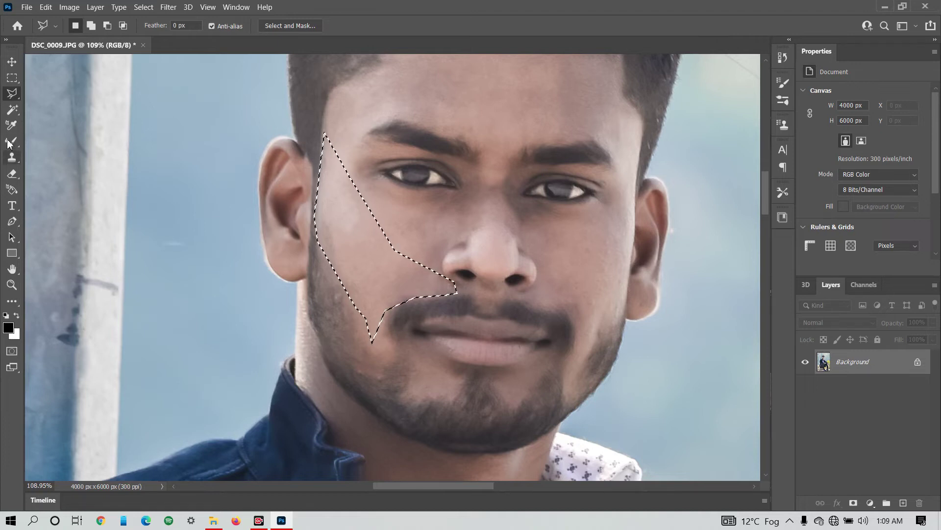
click(12, 142)
click(89, 26)
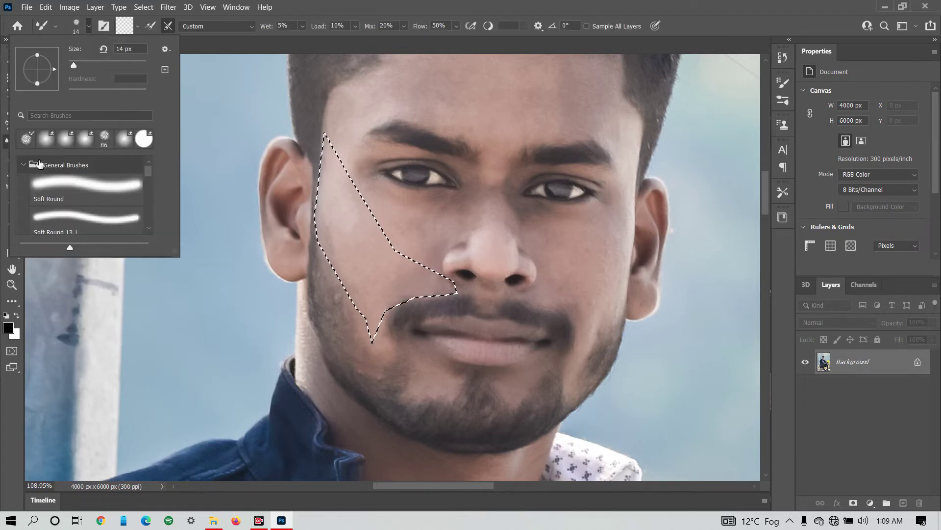
click(23, 165)
scroll(85, 229, down, 2)
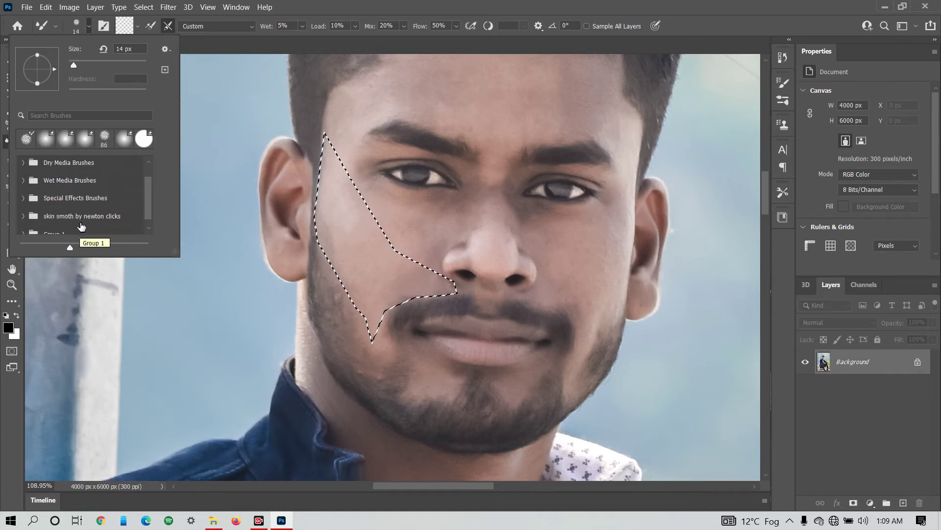
scroll(81, 226, down, 1)
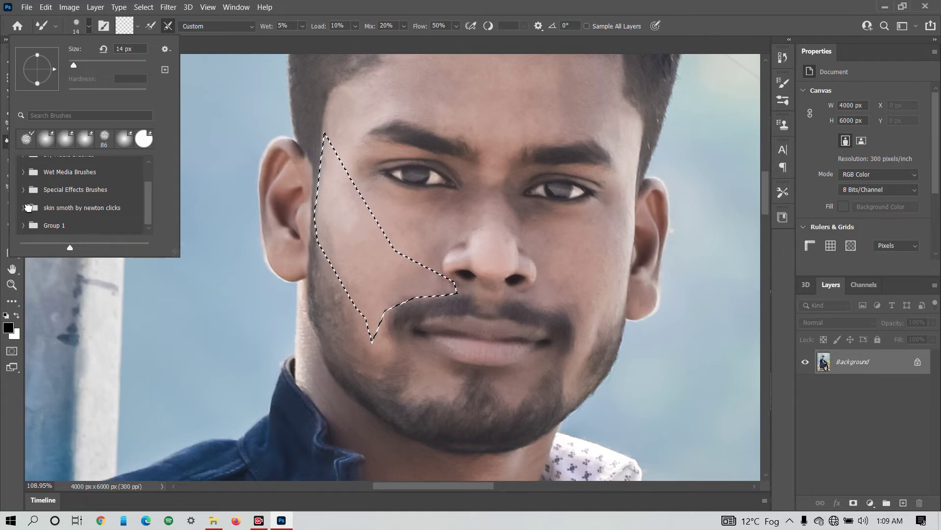
click(23, 208)
click(74, 222)
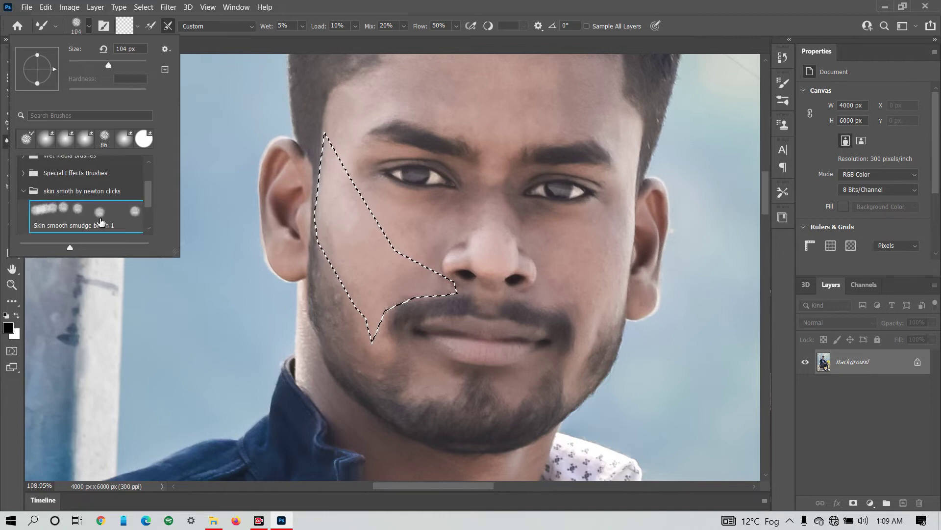
scroll(100, 222, down, 2)
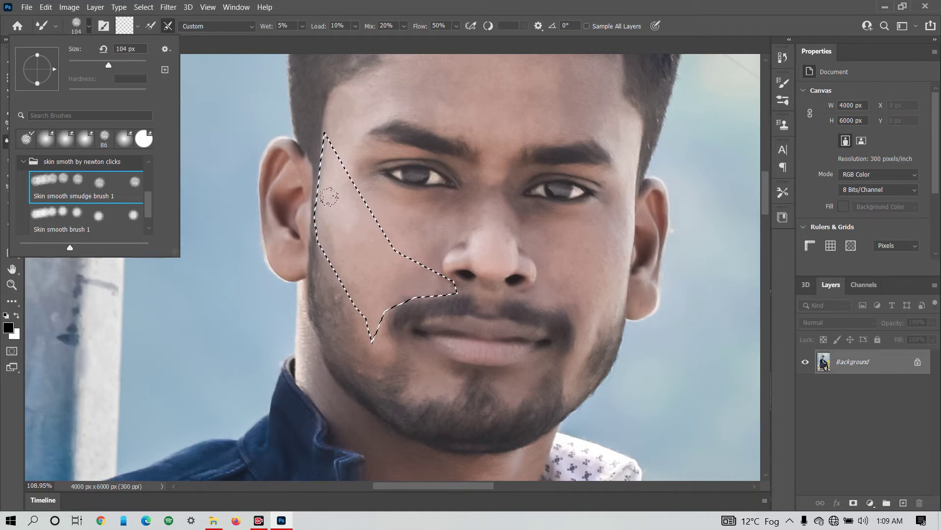
click(330, 197)
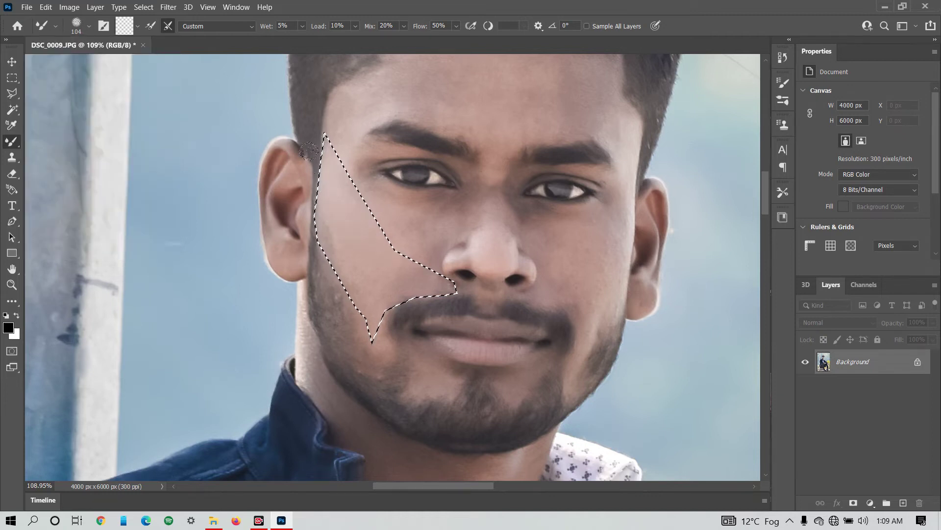
Deselect the cheek and refine the smoothing with smaller brush sizes around the eye
key(ctrl+d)
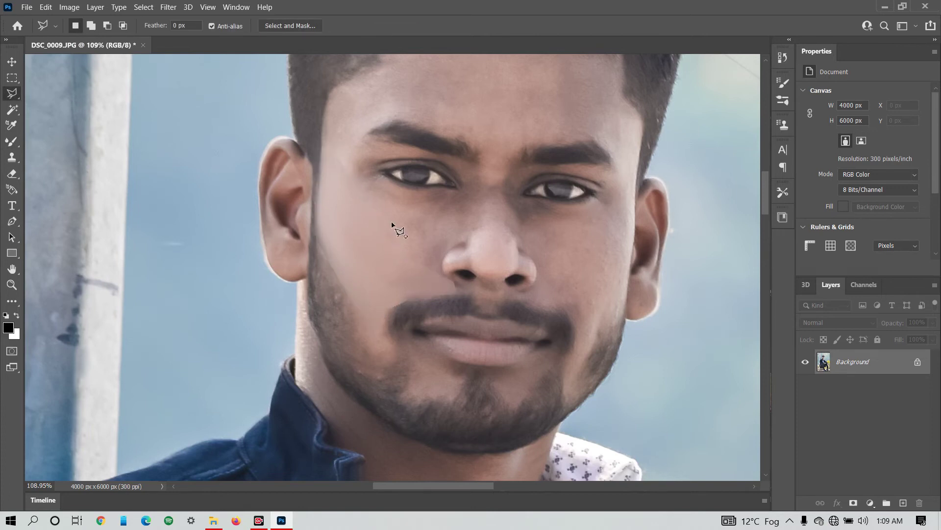
right_click(404, 237)
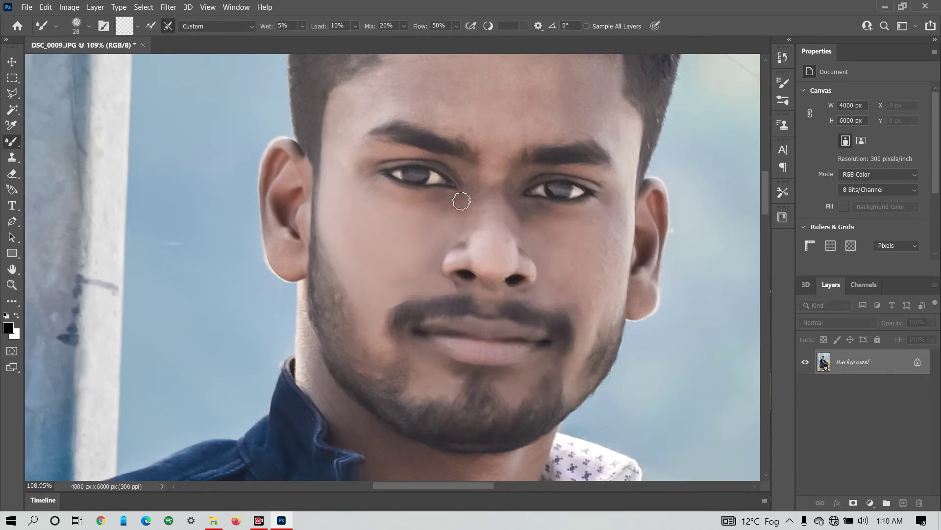
scroll(458, 196, up, 3)
scroll(440, 188, up, 3)
right_click(366, 197)
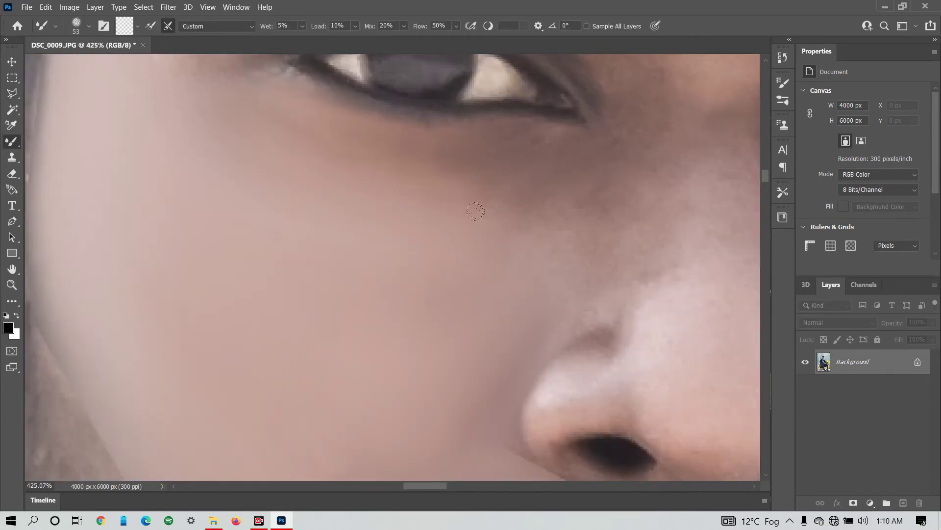
scroll(304, 174, down, 4)
scroll(227, 149, up, 2)
scroll(231, 185, up, 3)
right_click(267, 169)
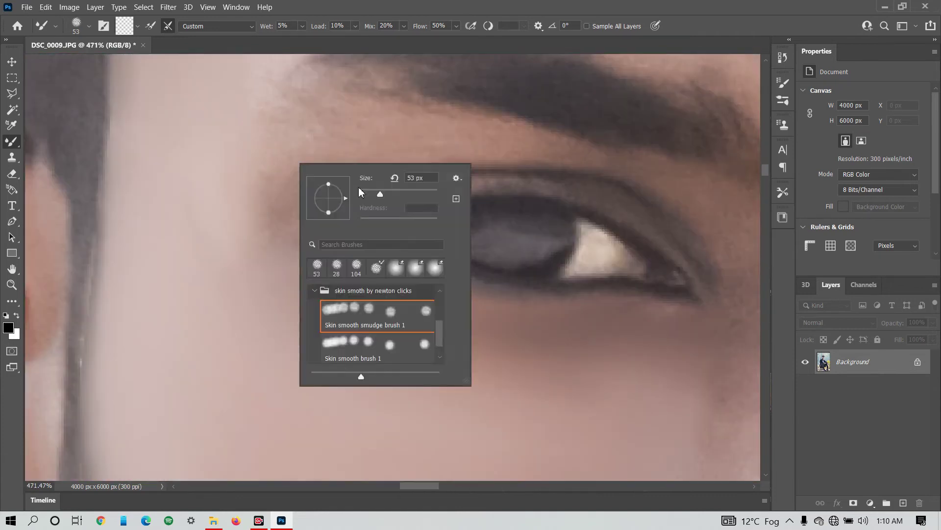
scroll(253, 196, down, 3)
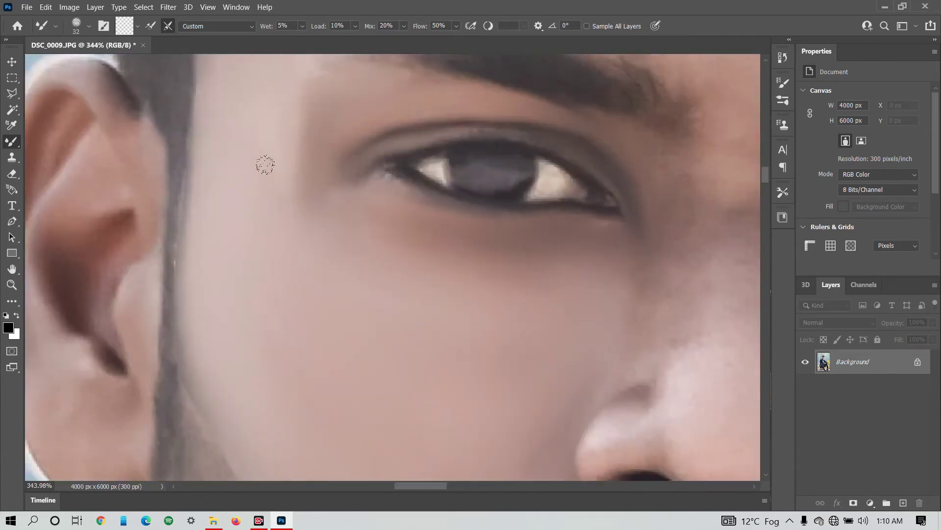
scroll(315, 179, down, 2)
scroll(314, 196, up, 2)
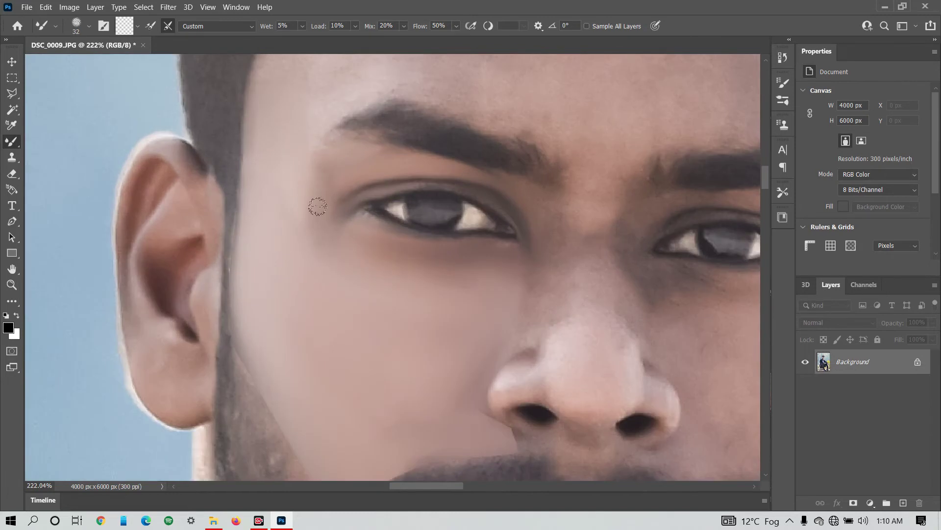
scroll(315, 204, down, 3)
Trace a Polygonal Lasso outline along the forehead just below the hairline
scroll(427, 213, up, 3)
scroll(427, 212, up, 2)
key(l)
click(207, 248)
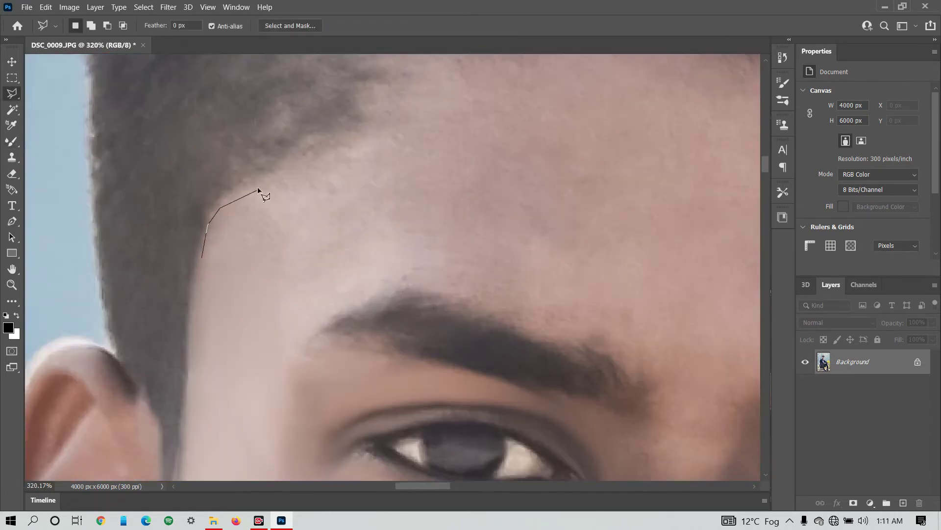
scroll(262, 191, down, 1)
click(394, 191)
click(398, 148)
click(477, 142)
click(522, 115)
click(613, 149)
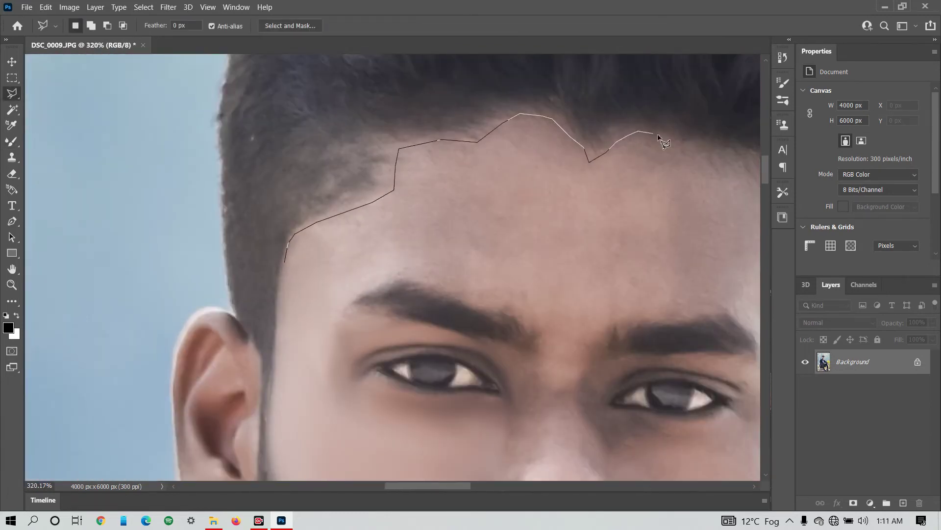
click(732, 149)
Continue the outline down the temple and back across the forehead, closing the selection
key(ctrl+minus)
click(623, 192)
click(630, 249)
click(651, 270)
click(650, 319)
click(581, 262)
click(385, 264)
double_click(347, 295)
Switch to the Mixer Brush, briefly restart the lasso, then return to the brush
key(b)
right_click(516, 249)
key(Escape)
key(l)
click(413, 313)
key(b)
scroll(399, 242, up, 5)
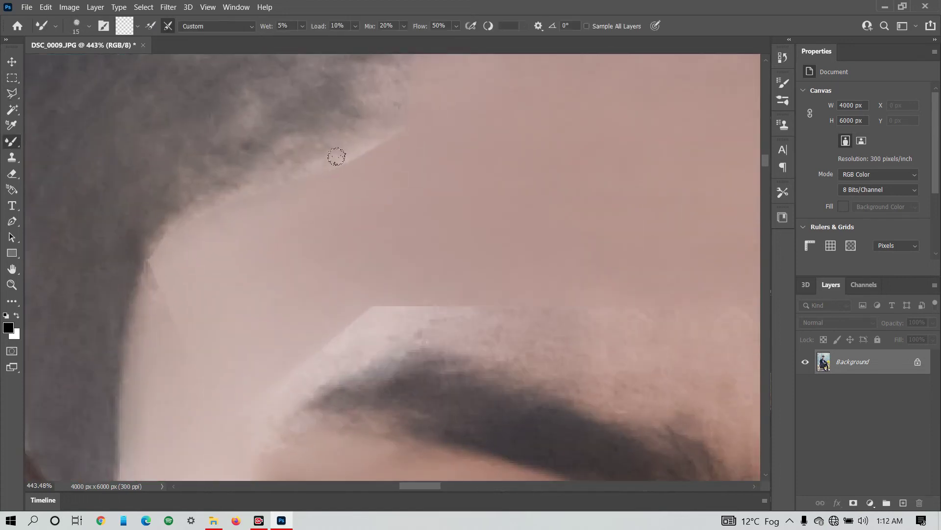
Enlarge the Mixer Brush and smooth the forehead and nose-bridge skin
right_click(358, 305)
key(Return)
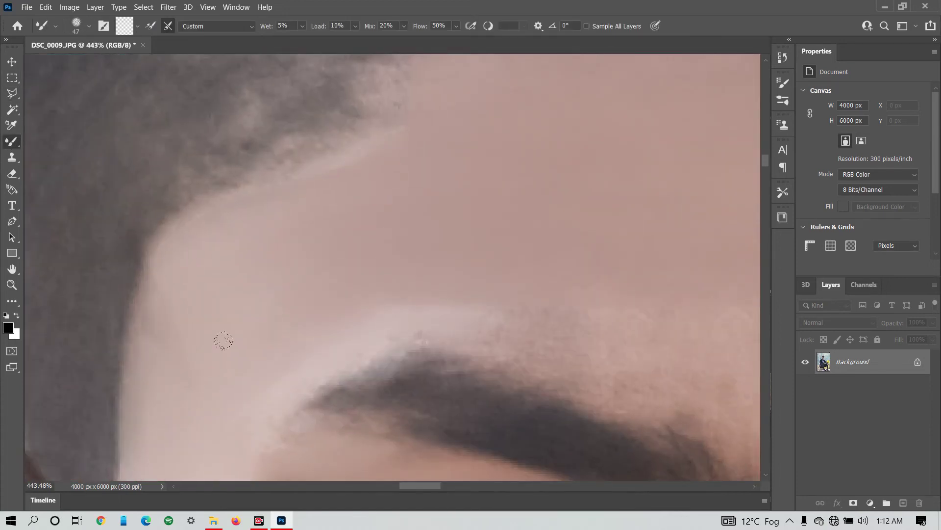
scroll(550, 277, down, 3)
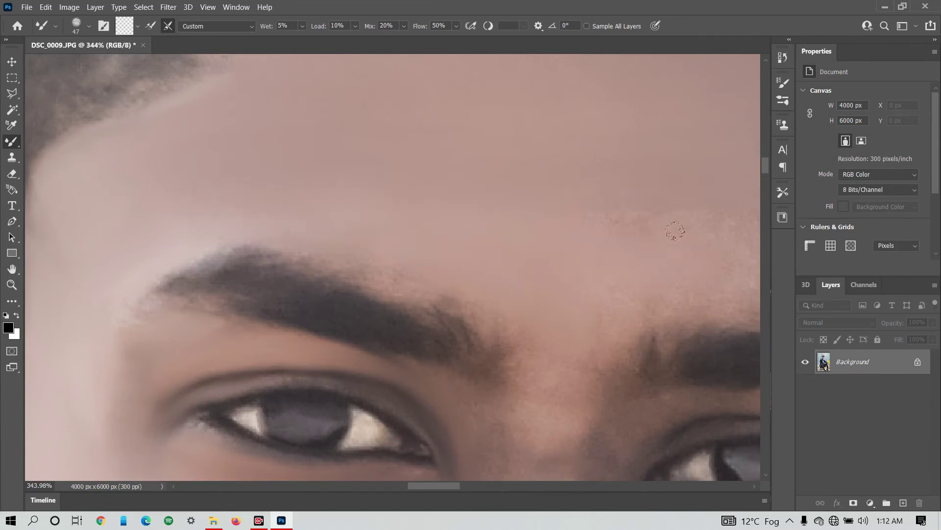
scroll(361, 185, down, 2)
scroll(340, 260, down, 3)
scroll(573, 233, down, 1)
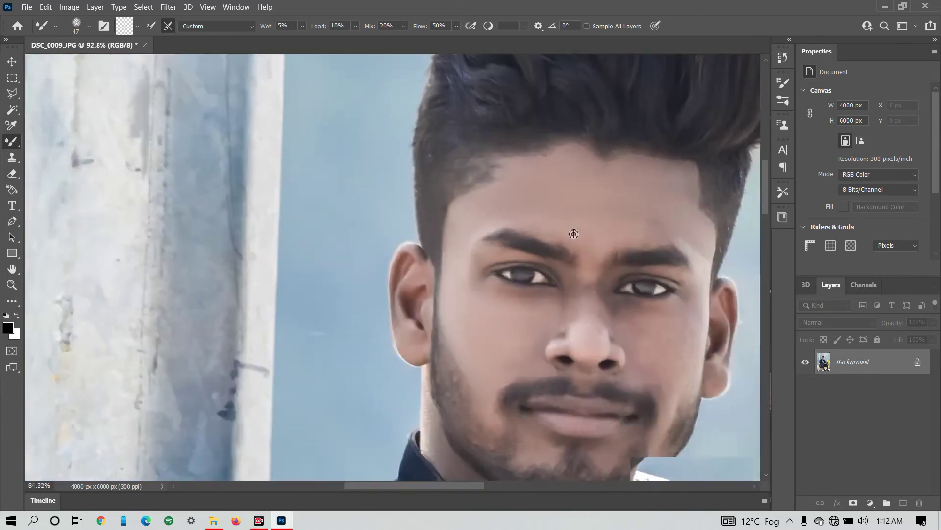
scroll(384, 263, up, 2)
scroll(423, 227, up, 2)
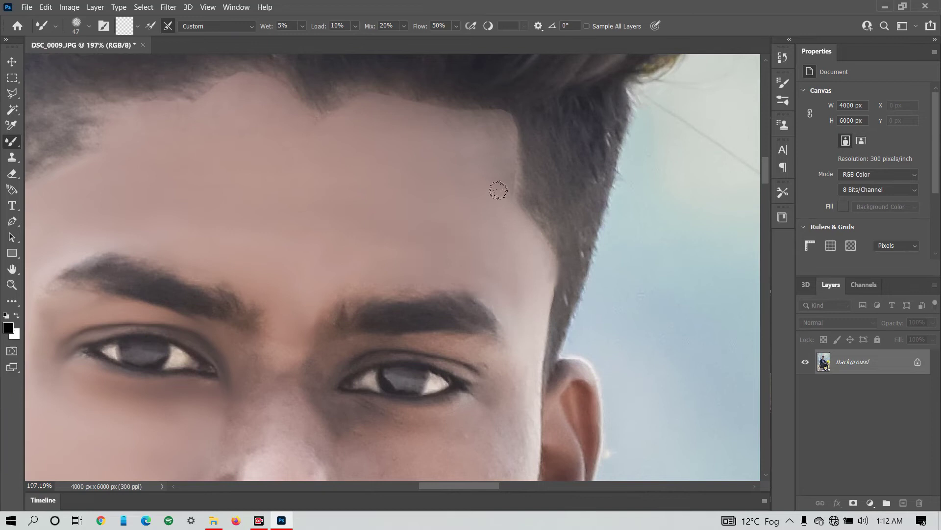
scroll(498, 191, down, 2)
scroll(315, 189, up, 1)
scroll(279, 244, up, 1)
mouse_move(295, 130)
mouse_down()
mouse_move(237, 254)
mouse_move(292, 351)
mouse_move(346, 309)
mouse_move(415, 282)
mouse_move(401, 280)
mouse_up()
Smooth the skin on the right cheek beside the nose
scroll(402, 280, down, 3)
scroll(351, 208, up, 4)
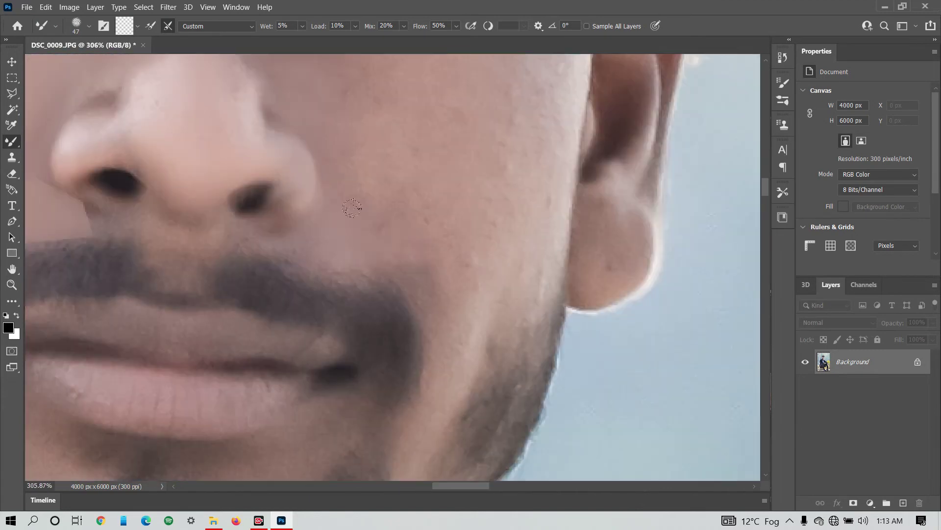
scroll(387, 175, up, 3)
drag(466, 183, 428, 375)
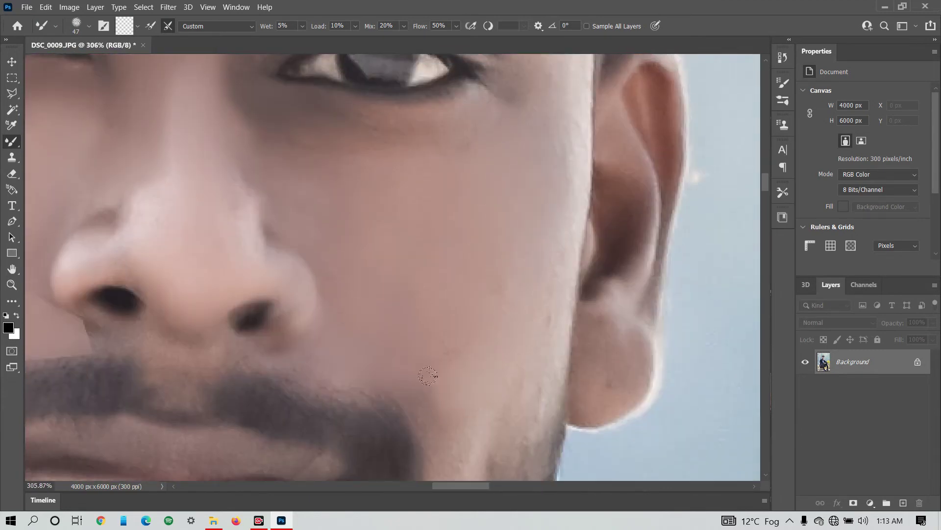
Draw a Polygonal Lasso selection around the right cheek
scroll(588, 294, down, 3)
key(l)
click(586, 285)
click(513, 342)
click(500, 226)
double_click(599, 147)
Check the Mixer Brush options, then return to the lasso and deselect the cheek
click(12, 141)
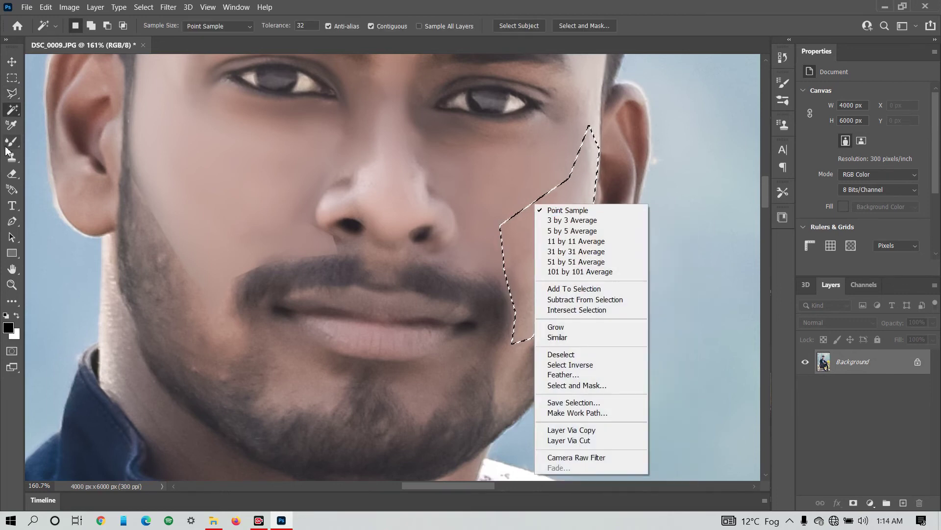
right_click(555, 172)
key(Escape)
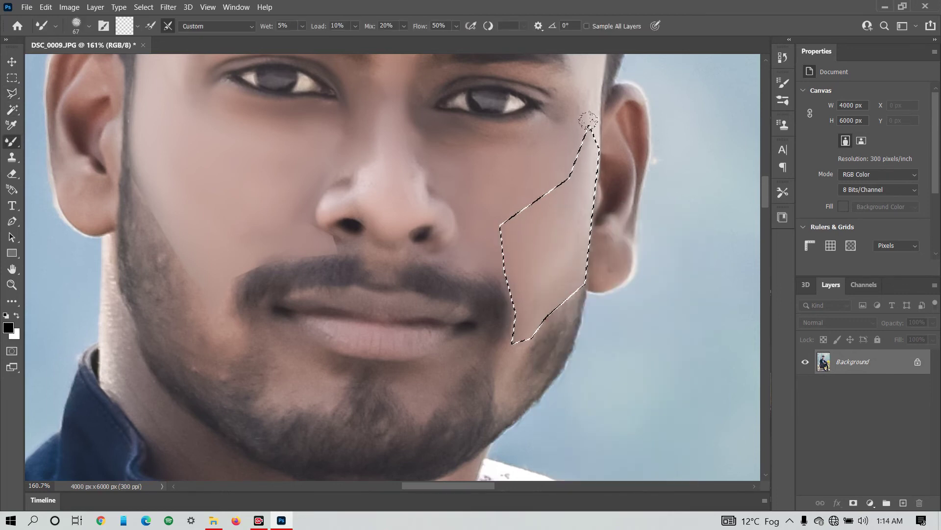
click(17, 98)
key(ctrl+d)
key(Return)
Reselect the Mixer Brush and make it smaller
click(12, 141)
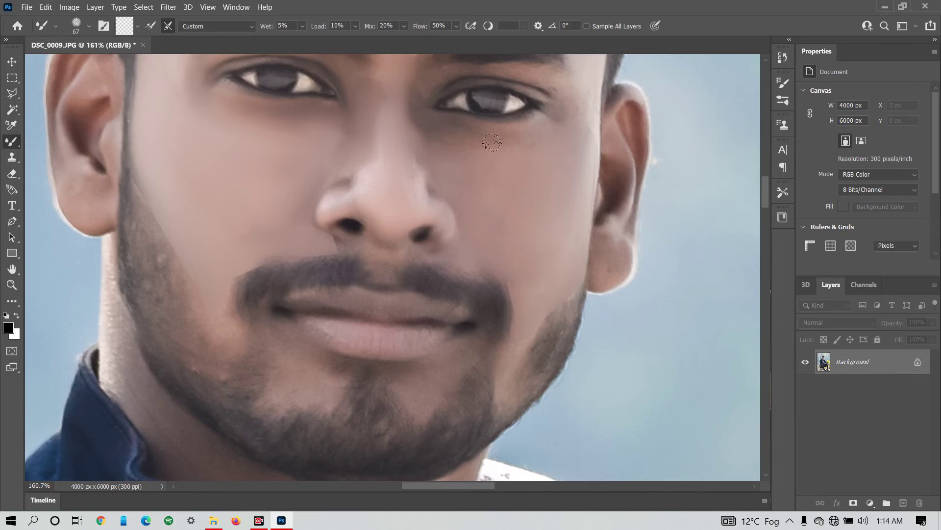
scroll(564, 113, up, 5)
right_click(539, 162)
key(Escape)
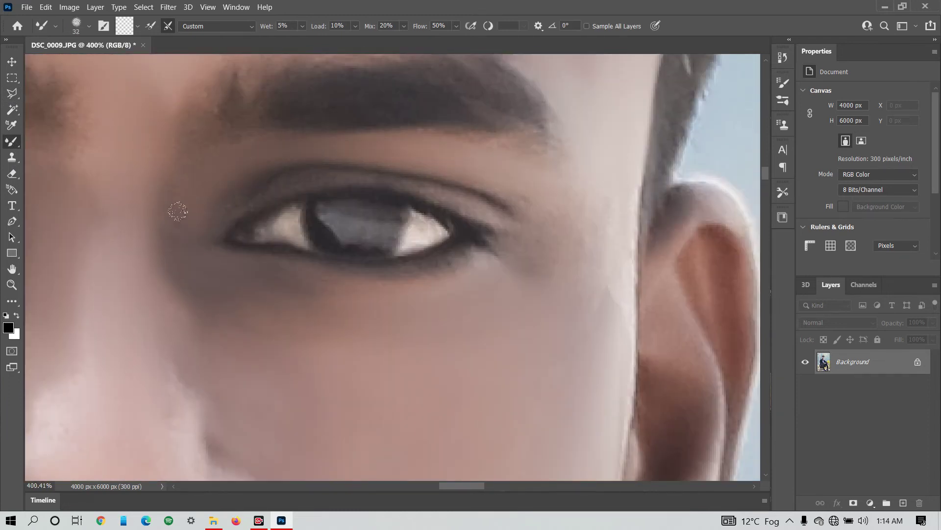
Zoom out so the whole retouched photo is in view
scroll(547, 255, down, 1)
scroll(441, 123, down, 3)
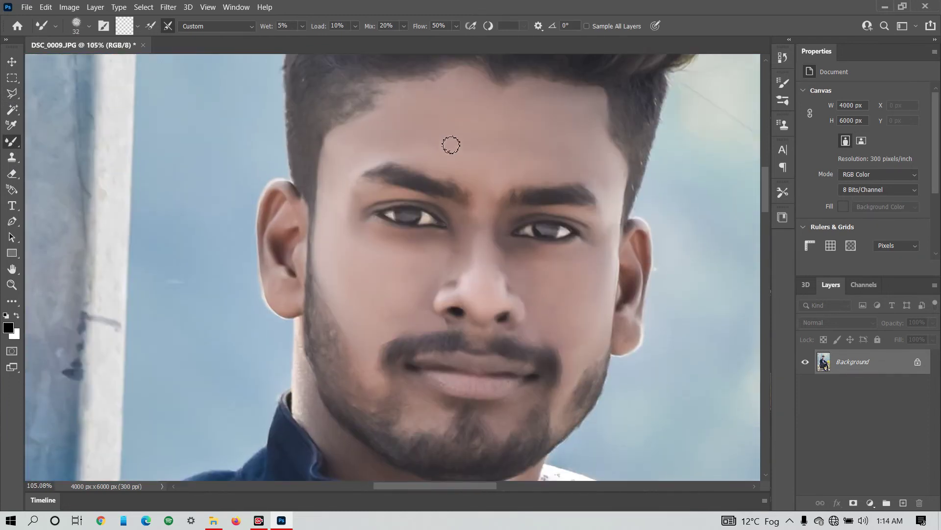
scroll(466, 220, down, 2)
scroll(389, 185, up, 5)
scroll(342, 294, down, 1)
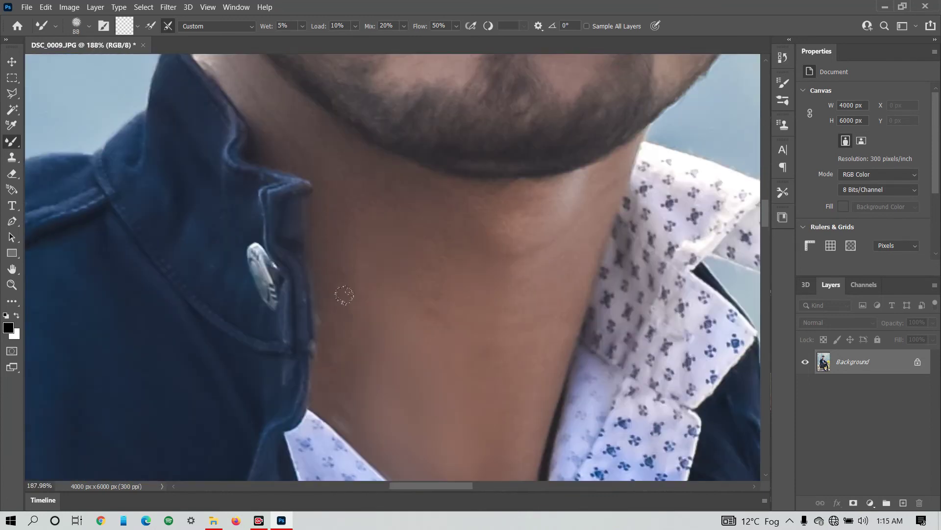
scroll(343, 245, up, 2)
scroll(175, 185, up, 2)
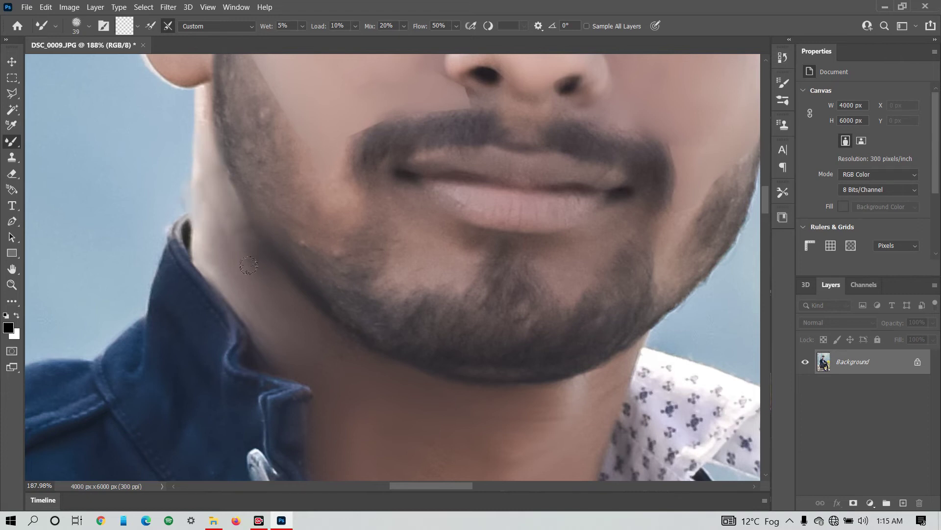
scroll(488, 291, down, 5)
scroll(487, 291, down, 2)
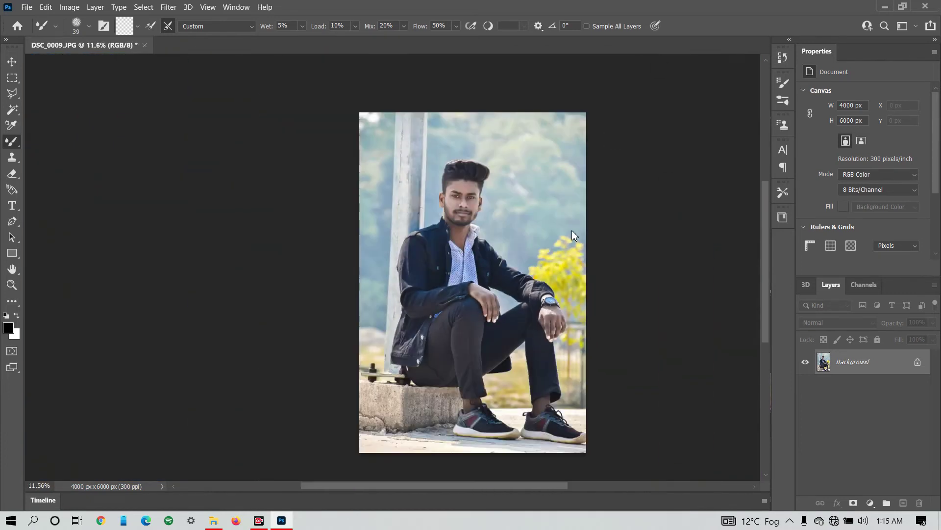
Open the Camera Raw Filter and set Basic Texture to +12 and Clarity to +15
key(ctrl+shift+a)
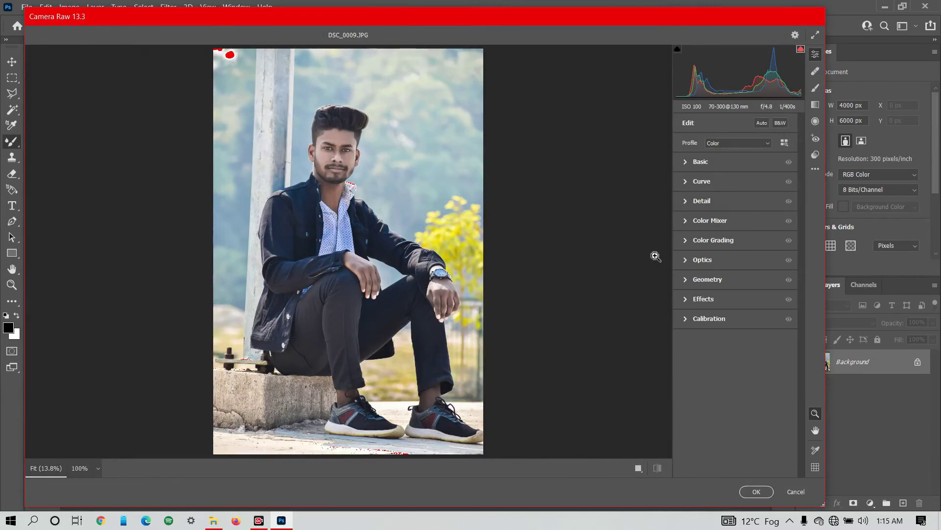
click(688, 170)
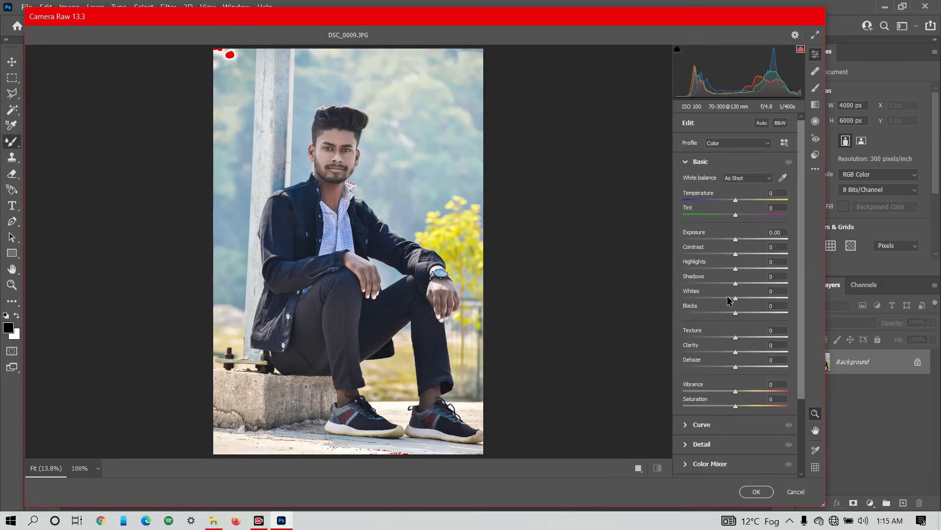
drag(736, 338, 742, 337)
drag(745, 354, 747, 355)
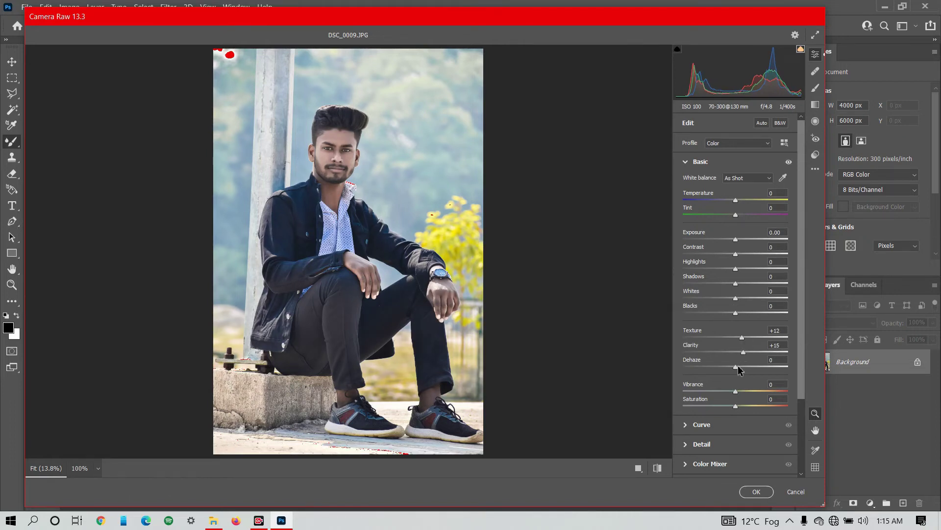
Collapse Basic, set Effects Vignetting to -30, and collapse Effects again
click(703, 164)
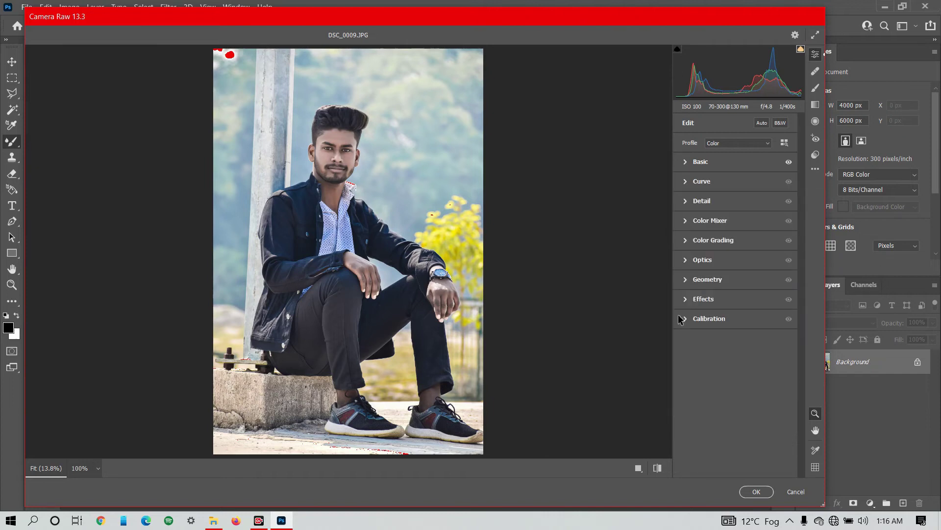
click(689, 289)
click(696, 300)
click(696, 300)
mouse_move(715, 343)
mouse_down()
mouse_move(701, 342)
mouse_move(711, 343)
mouse_up()
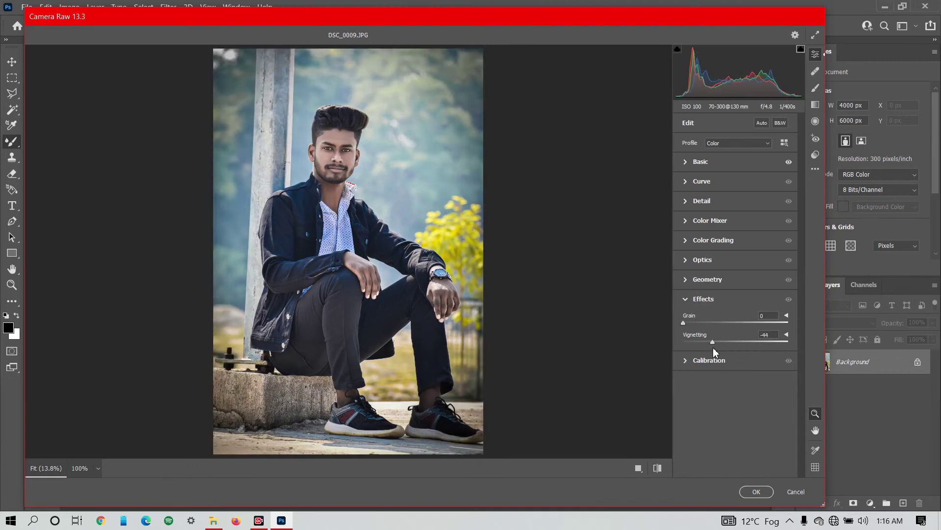
drag(766, 334, 776, 334)
key(Down)
key(Down)
key(Down)
click(693, 300)
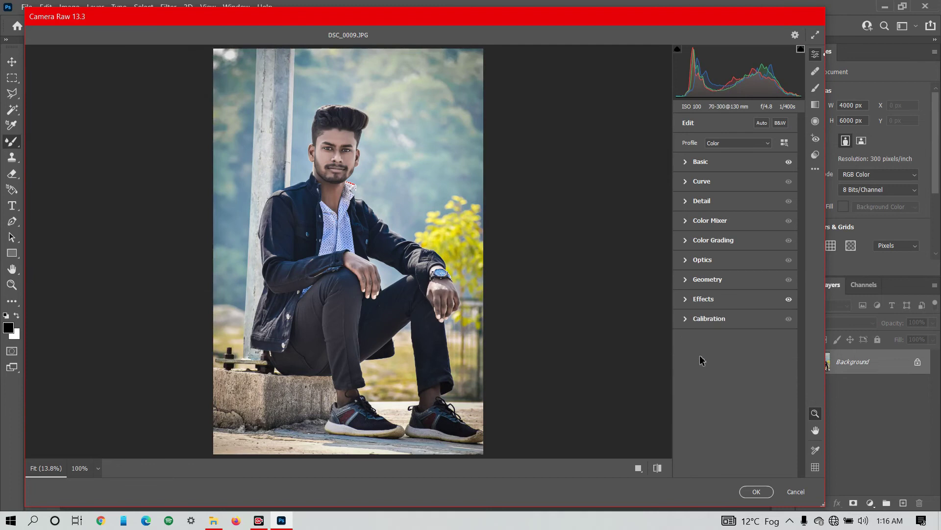
In Calibration, set Blue Primary Hue -100, Saturation -17, and Red Primary Saturation +20, Hue +15
click(694, 319)
drag(737, 456, 670, 437)
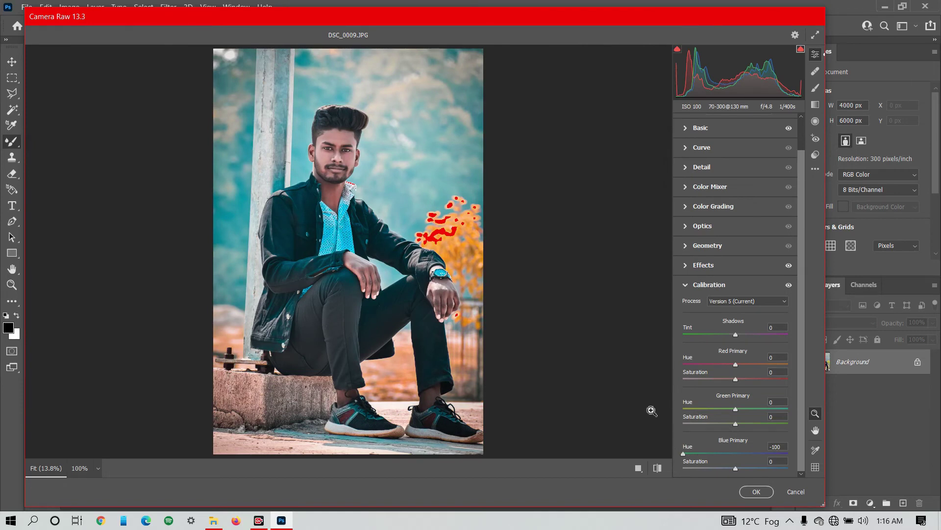
drag(735, 468, 721, 468)
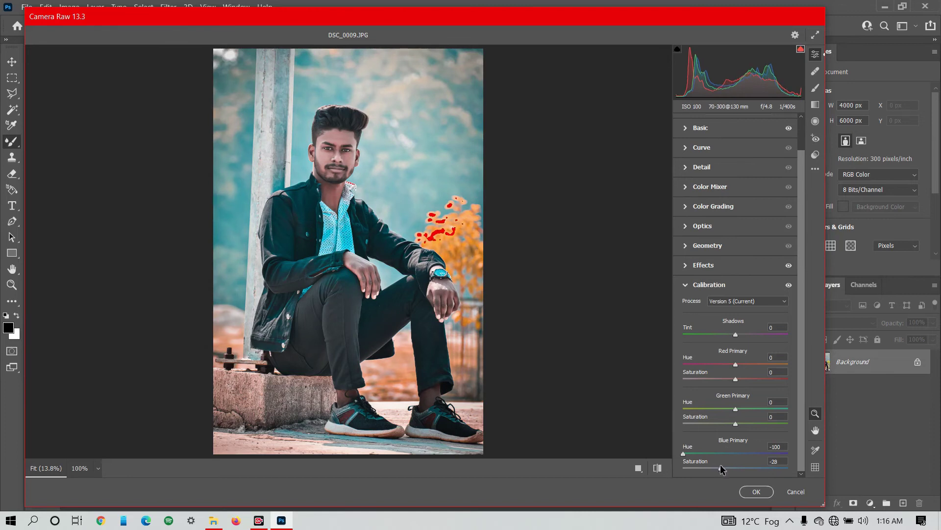
drag(726, 470, 727, 471)
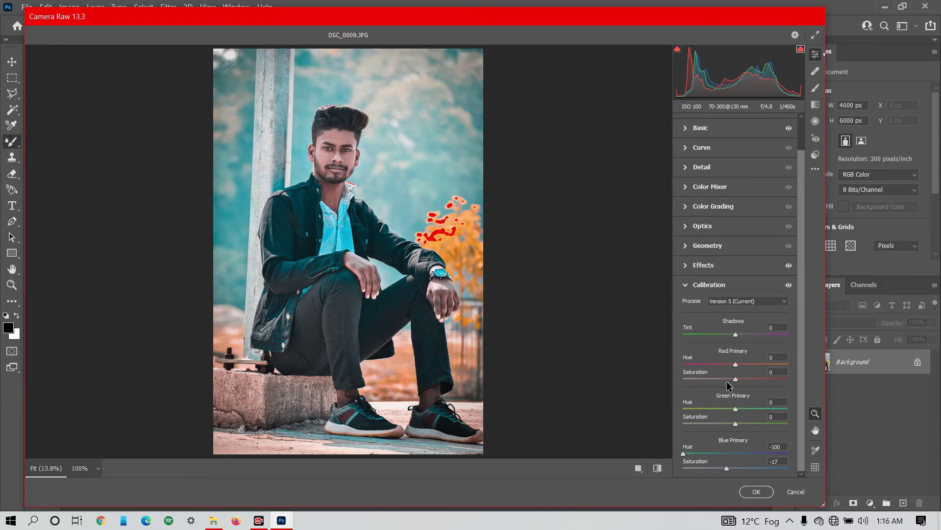
mouse_move(687, 379)
mouse_down()
mouse_move(800, 392)
mouse_move(750, 391)
mouse_up()
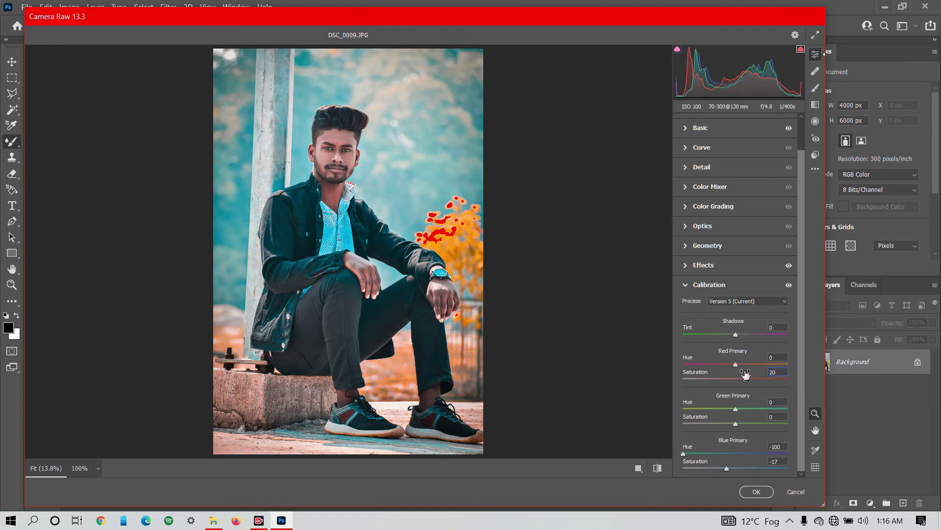
mouse_move(735, 364)
mouse_down()
mouse_move(788, 365)
mouse_move(743, 366)
mouse_up()
In Color Mixer, set Blues luminance -61, Blues saturation +30 and Reds saturation -10
click(693, 192)
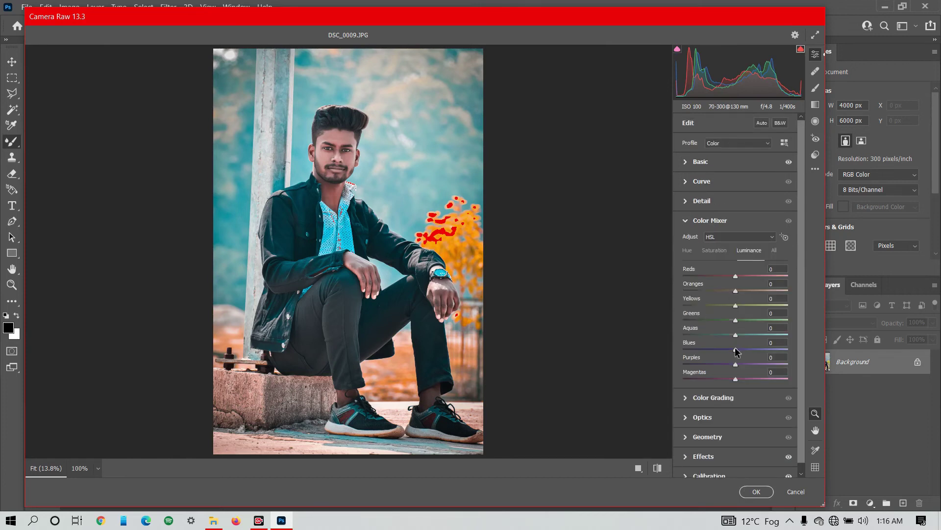
drag(735, 349, 704, 350)
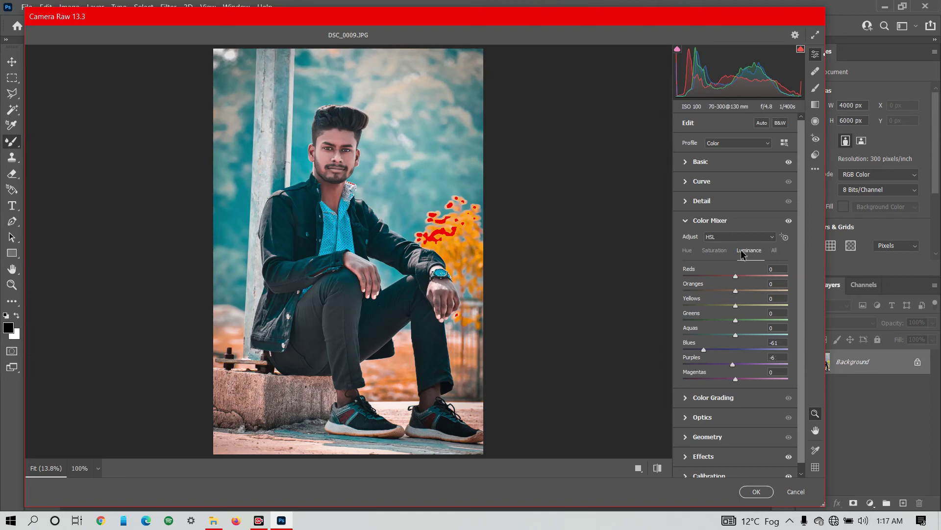
click(717, 250)
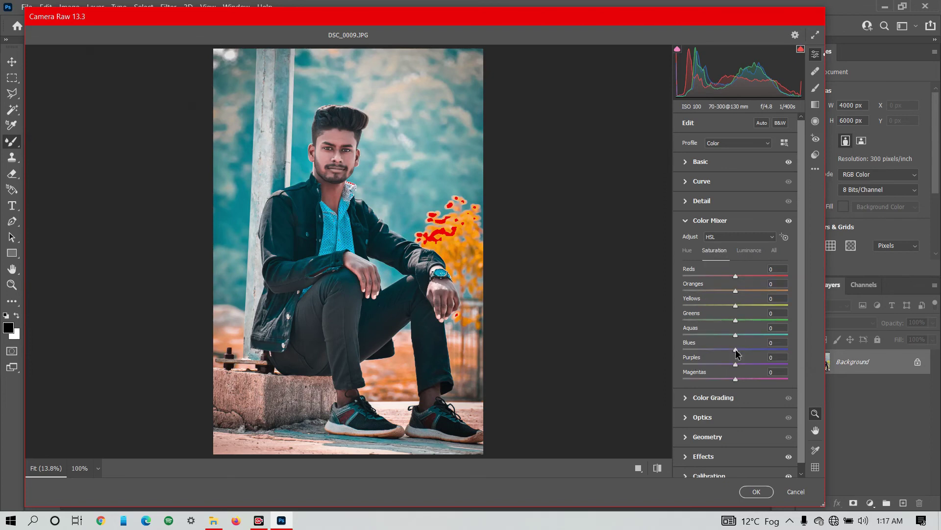
mouse_move(735, 349)
mouse_down()
mouse_move(784, 349)
mouse_move(746, 349)
mouse_move(752, 354)
mouse_up()
click(784, 343)
key(Return)
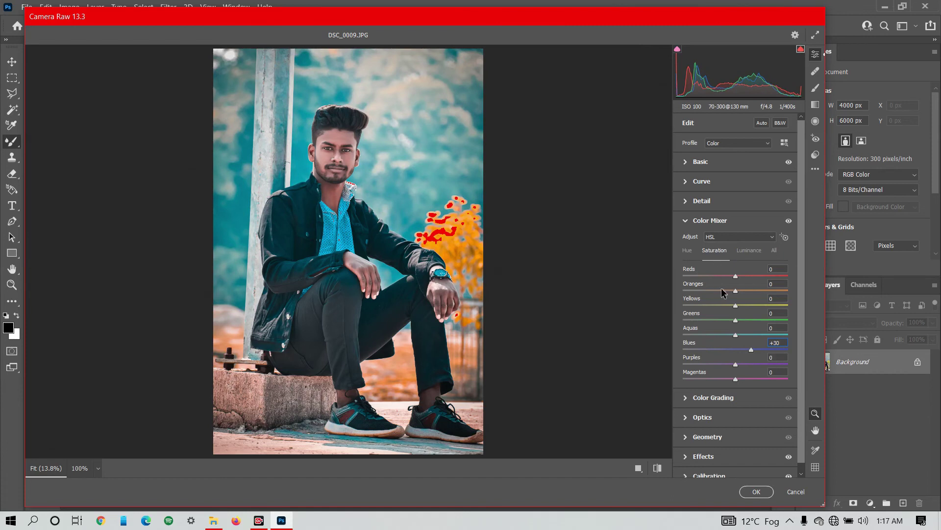
drag(736, 276, 752, 276)
mouse_move(769, 278)
mouse_down()
mouse_move(718, 277)
mouse_move(753, 291)
mouse_move(739, 291)
mouse_up()
Confirm Oranges saturation +10, then set luminance Reds +60, Oranges +30, Yellows +20
key(Return)
click(741, 252)
drag(736, 277, 765, 277)
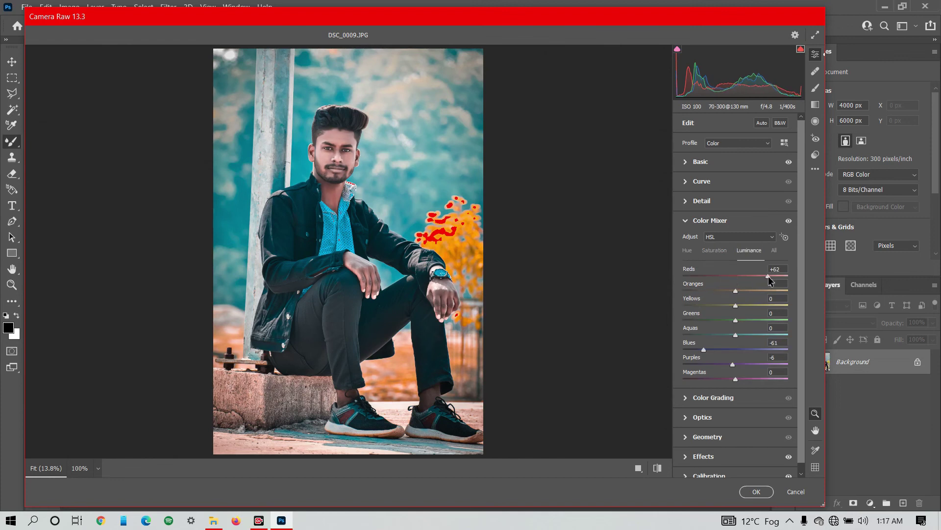
drag(769, 275, 758, 286)
click(783, 269)
text(60)
mouse_move(736, 291)
mouse_down()
mouse_move(724, 295)
mouse_move(751, 302)
mouse_up()
click(779, 284)
text(30)
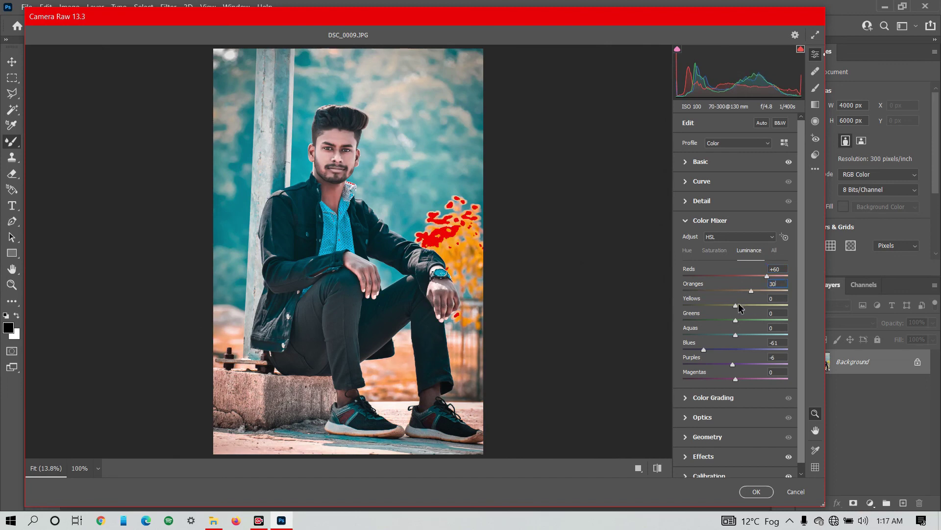
mouse_move(736, 305)
mouse_down()
mouse_move(650, 320)
mouse_move(779, 322)
mouse_move(746, 322)
mouse_up()
Apply the Camera Raw grade with OK and nudge the document view
click(755, 492)
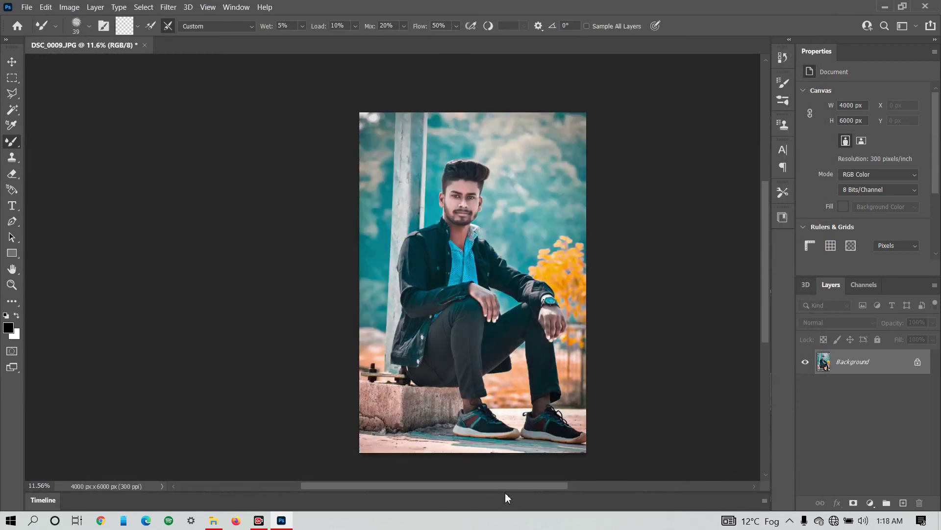
drag(506, 488, 542, 487)
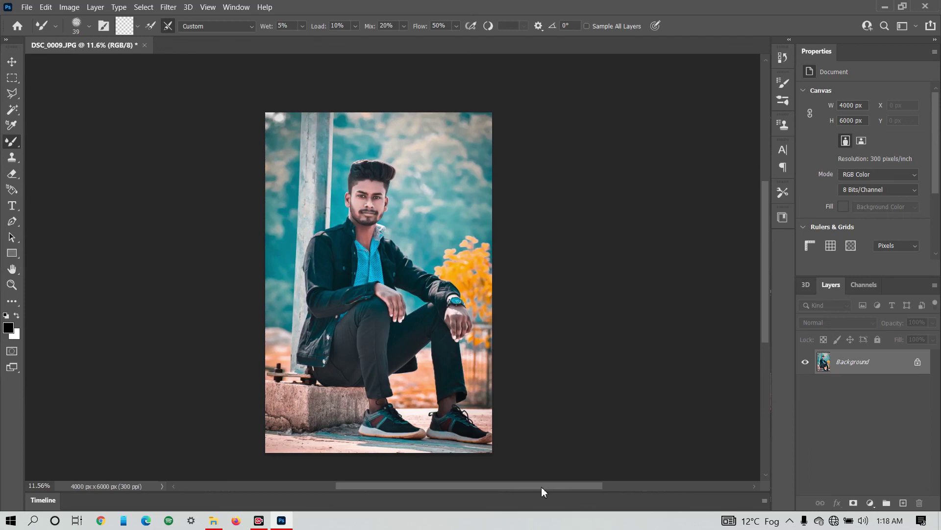